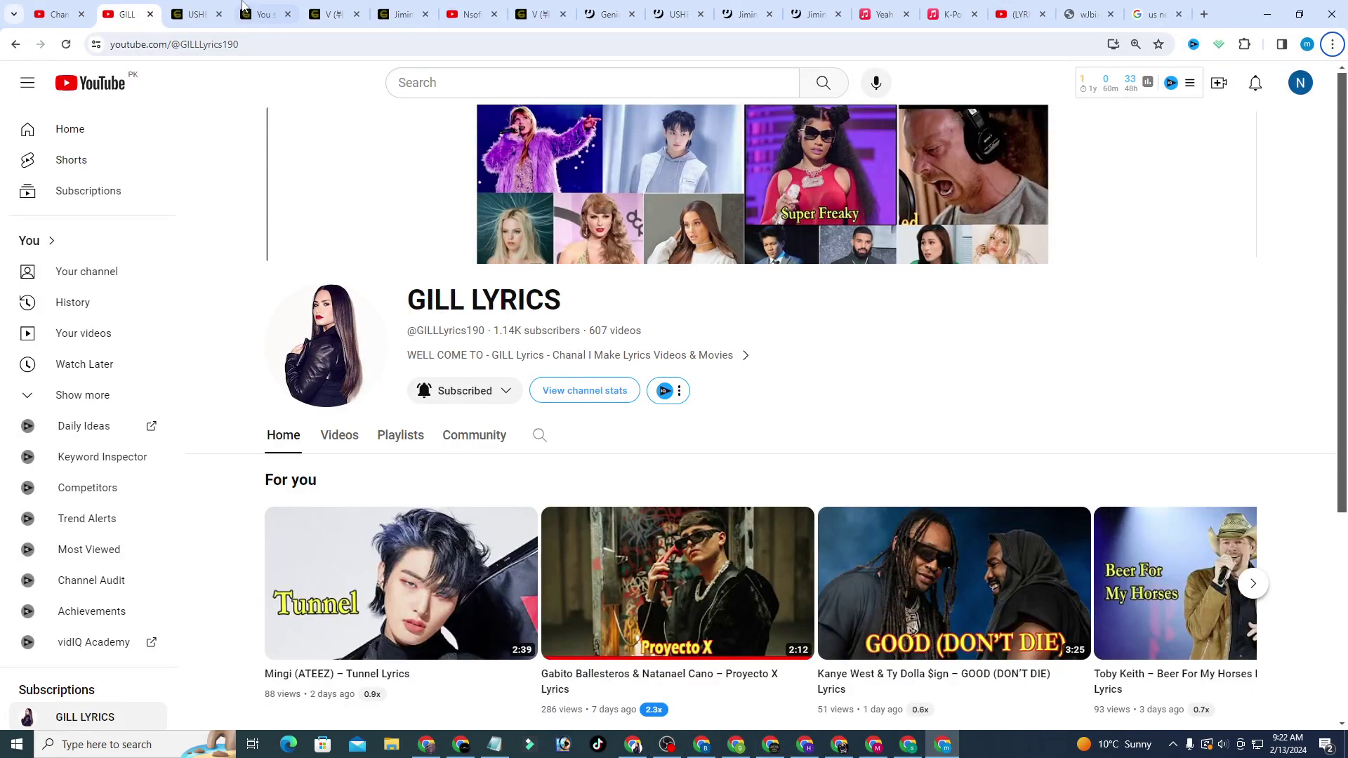
Step: Switch to the gilllyrics.com tab showing USHER's "Yeah!" lyrics
{"action": "left_click", "coordinate": [205, 11]}
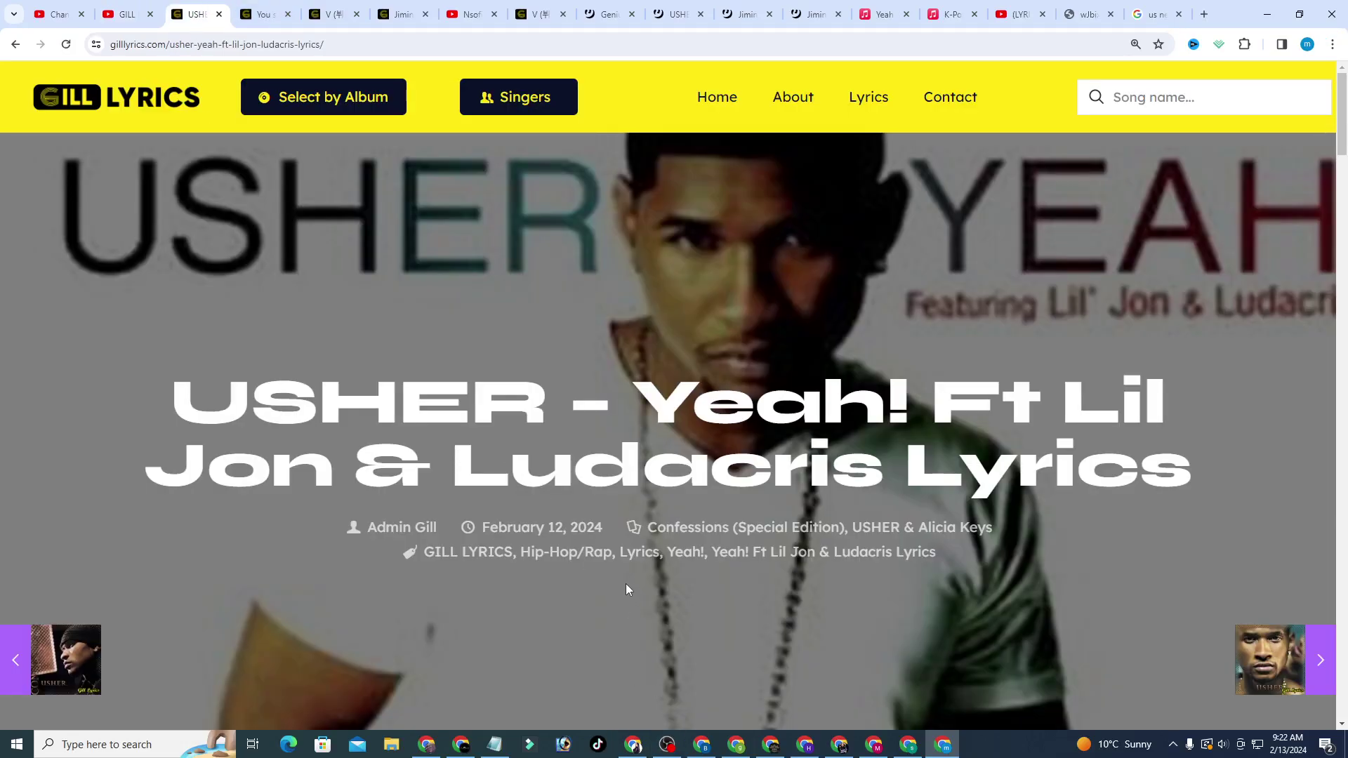
{"action": "scroll", "coordinate": [623, 584], "scroll_direction": "down", "scroll_amount": 1}
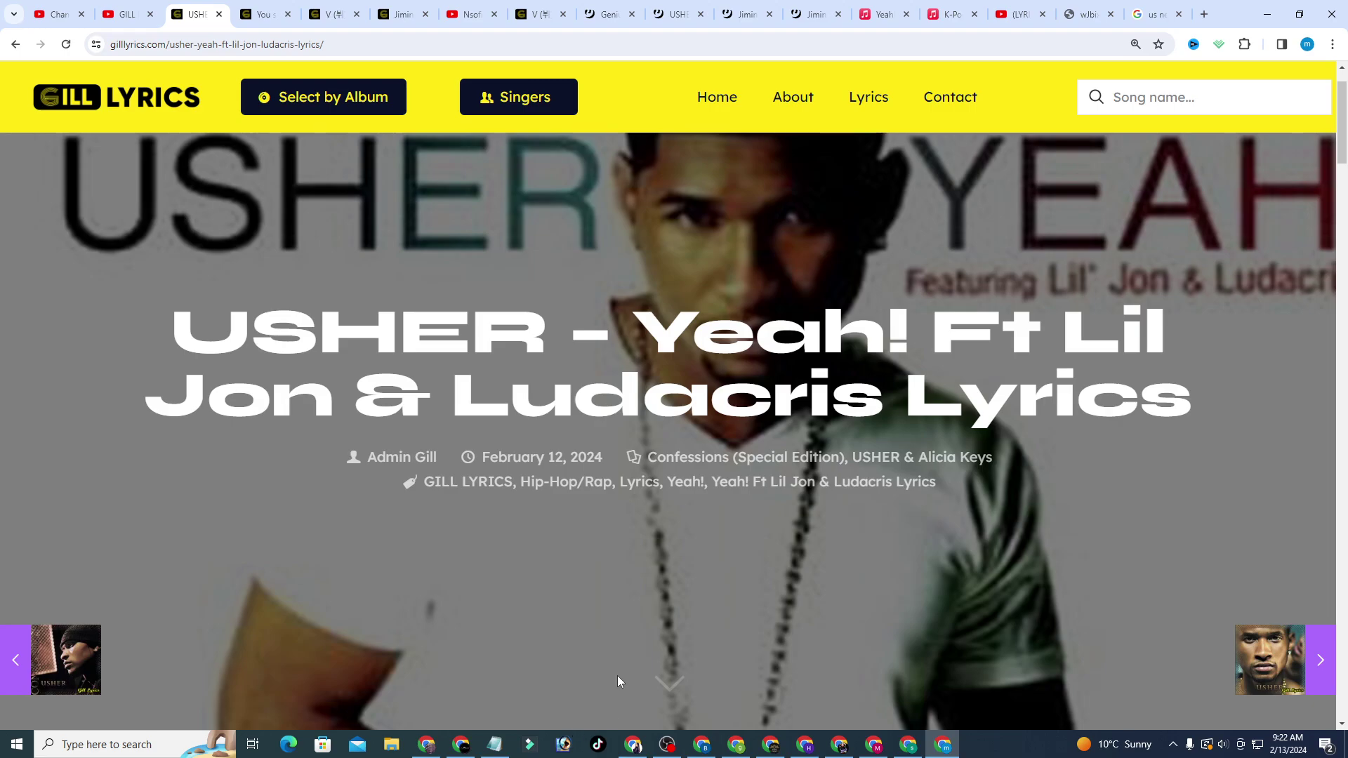
{"action": "scroll", "coordinate": [616, 656], "scroll_direction": "down", "scroll_amount": 2}
{"action": "scroll", "coordinate": [617, 648], "scroll_direction": "down", "scroll_amount": 1}
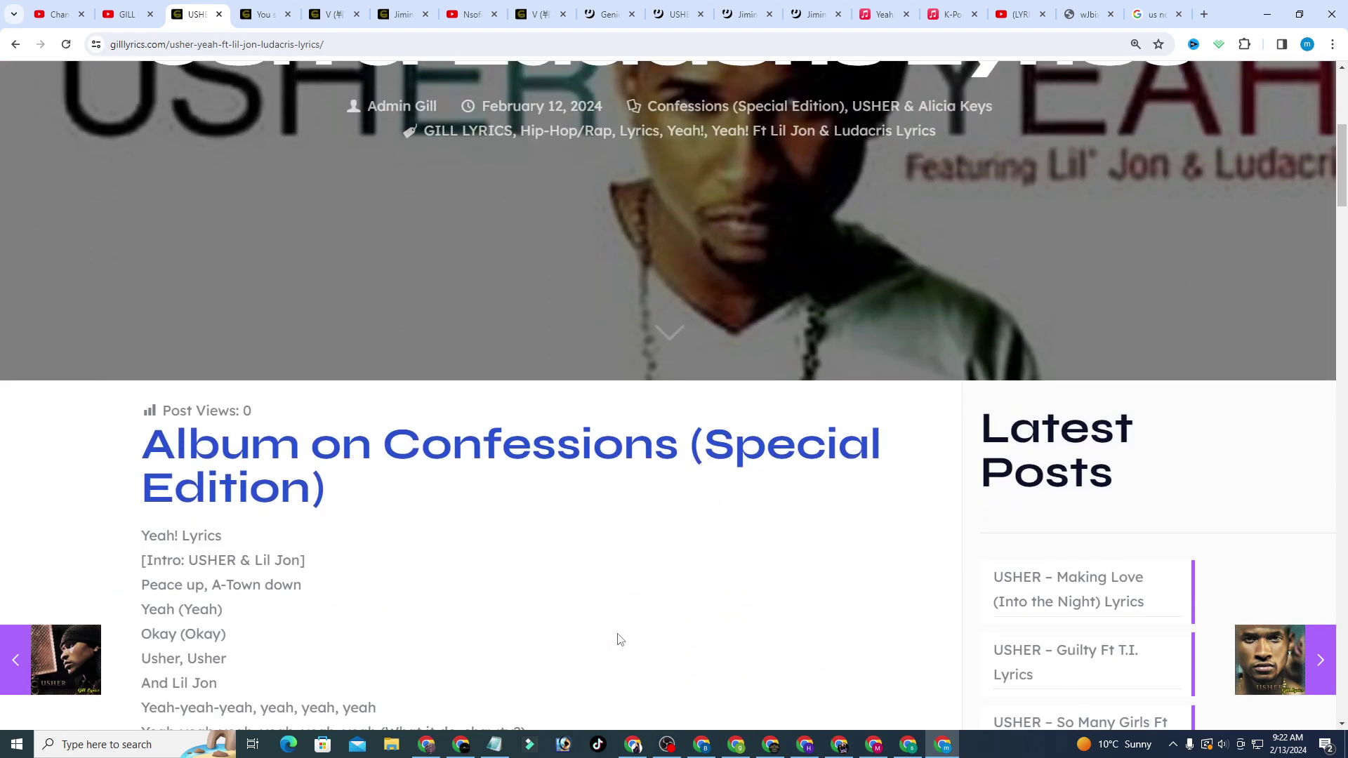
{"action": "scroll", "coordinate": [619, 638], "scroll_direction": "down", "scroll_amount": 1}
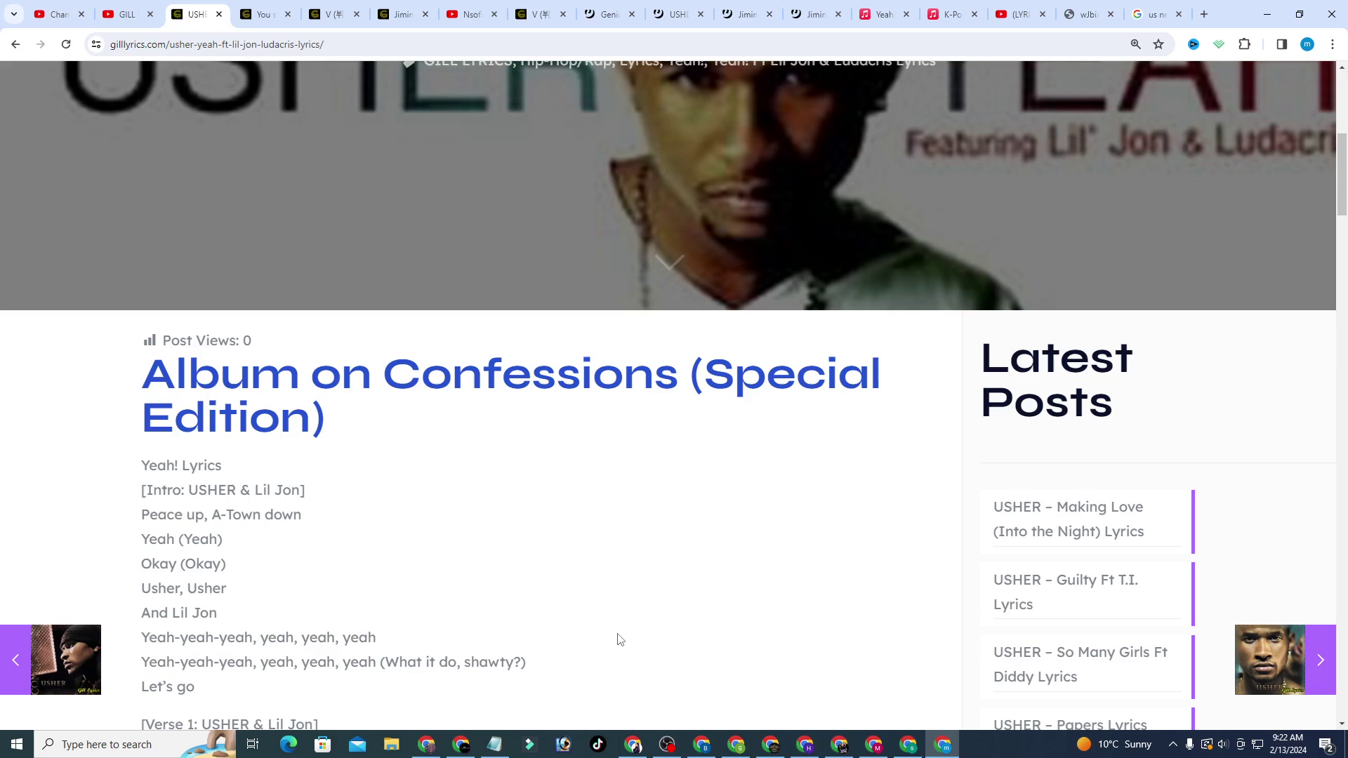
{"action": "scroll", "coordinate": [619, 639], "scroll_direction": "down", "scroll_amount": 1}
{"action": "scroll", "coordinate": [618, 638], "scroll_direction": "down", "scroll_amount": 1}
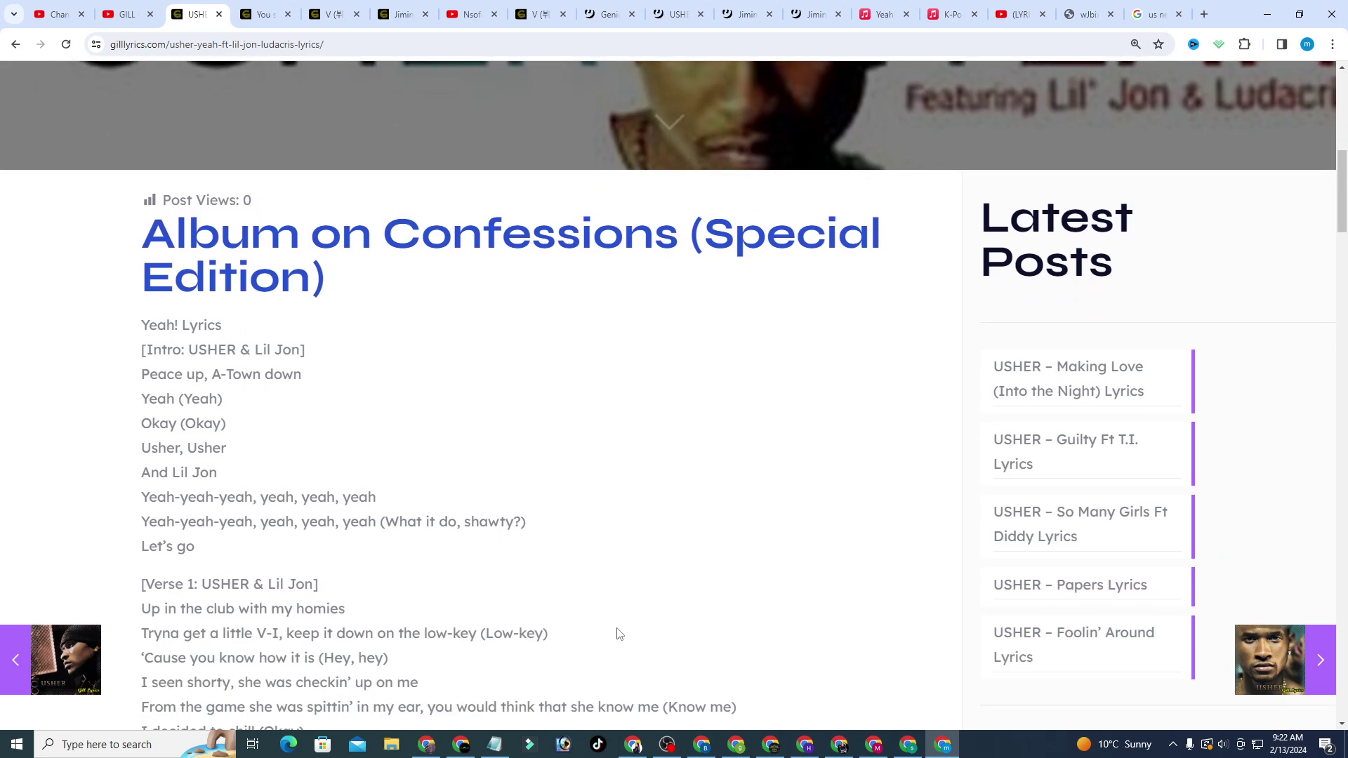
{"action": "scroll", "coordinate": [570, 617], "scroll_direction": "down", "scroll_amount": 1}
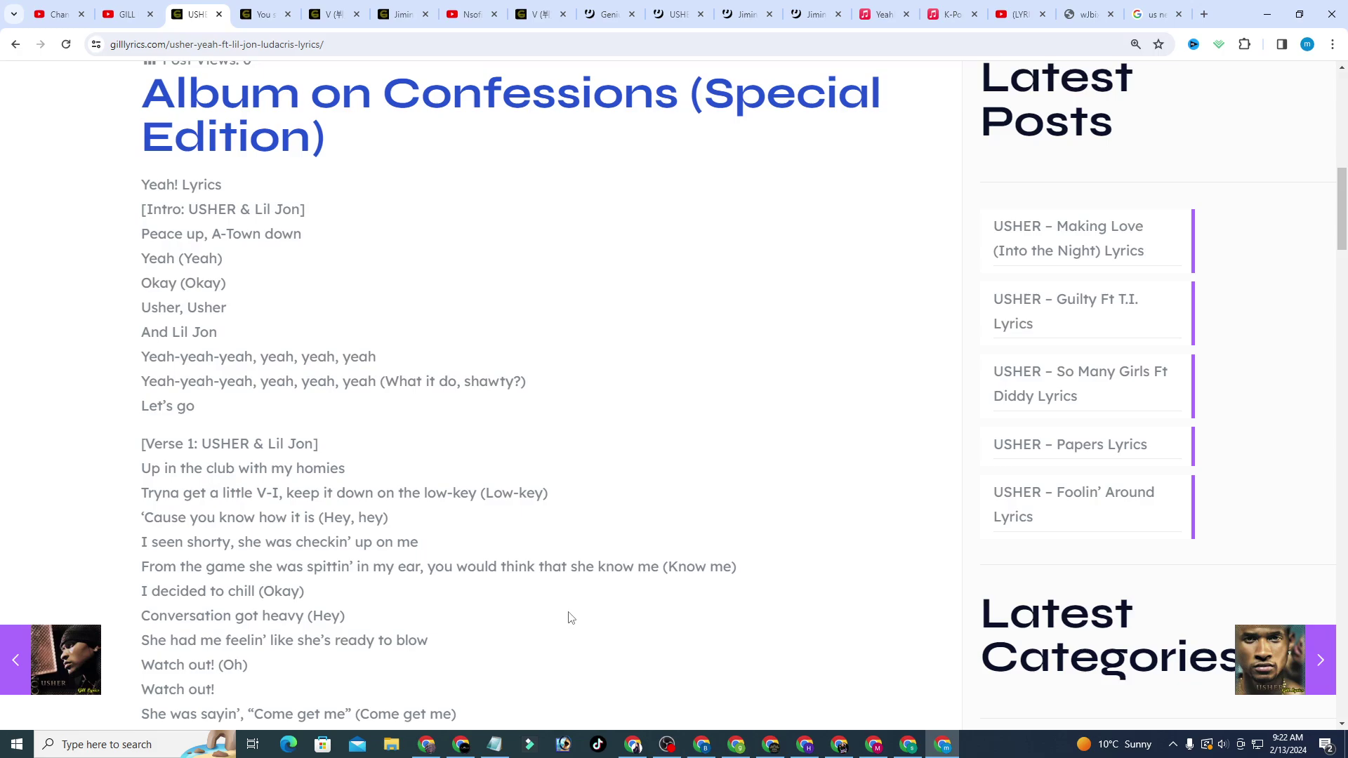
{"action": "scroll", "coordinate": [568, 618], "scroll_direction": "down", "scroll_amount": 1}
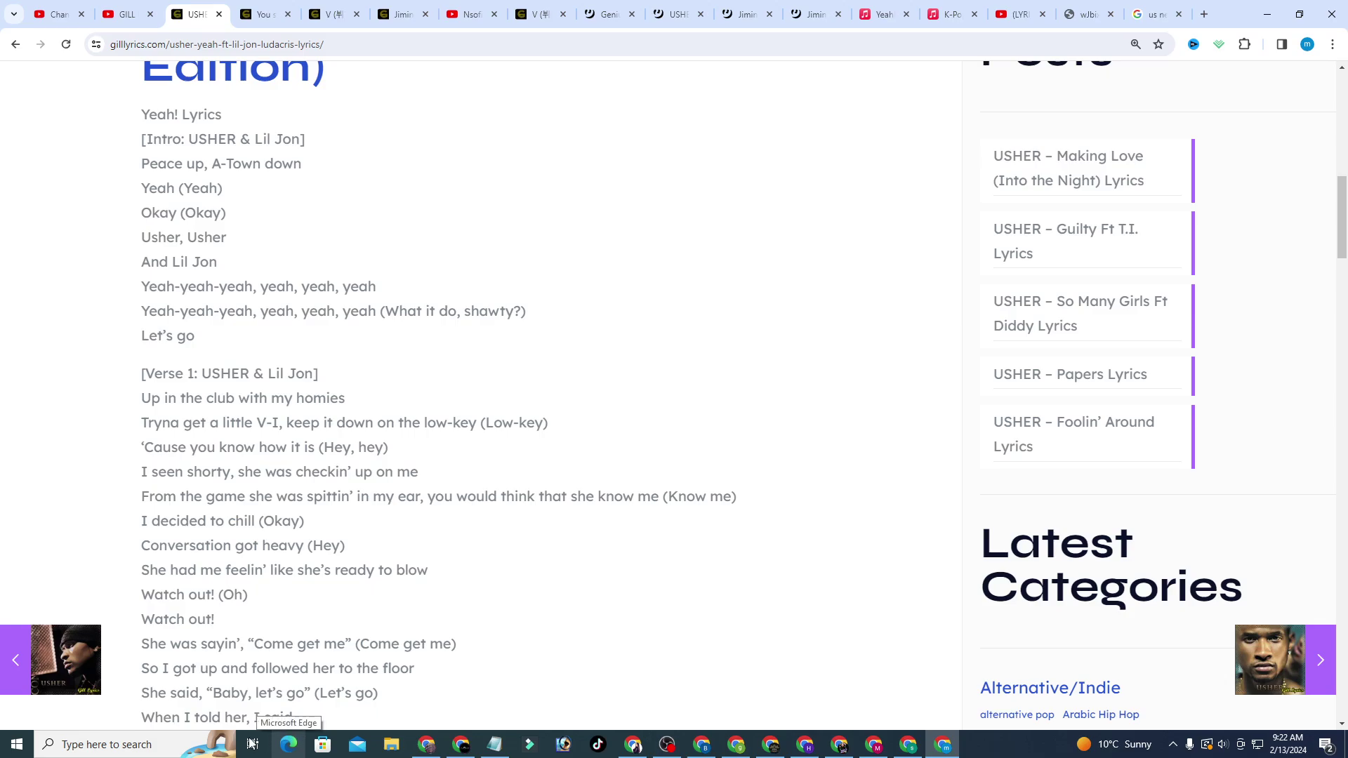
Step: Open the Windows search panel, then dismiss it to return to the Verse 2 lyrics
{"action": "left_click", "coordinate": [194, 744]}
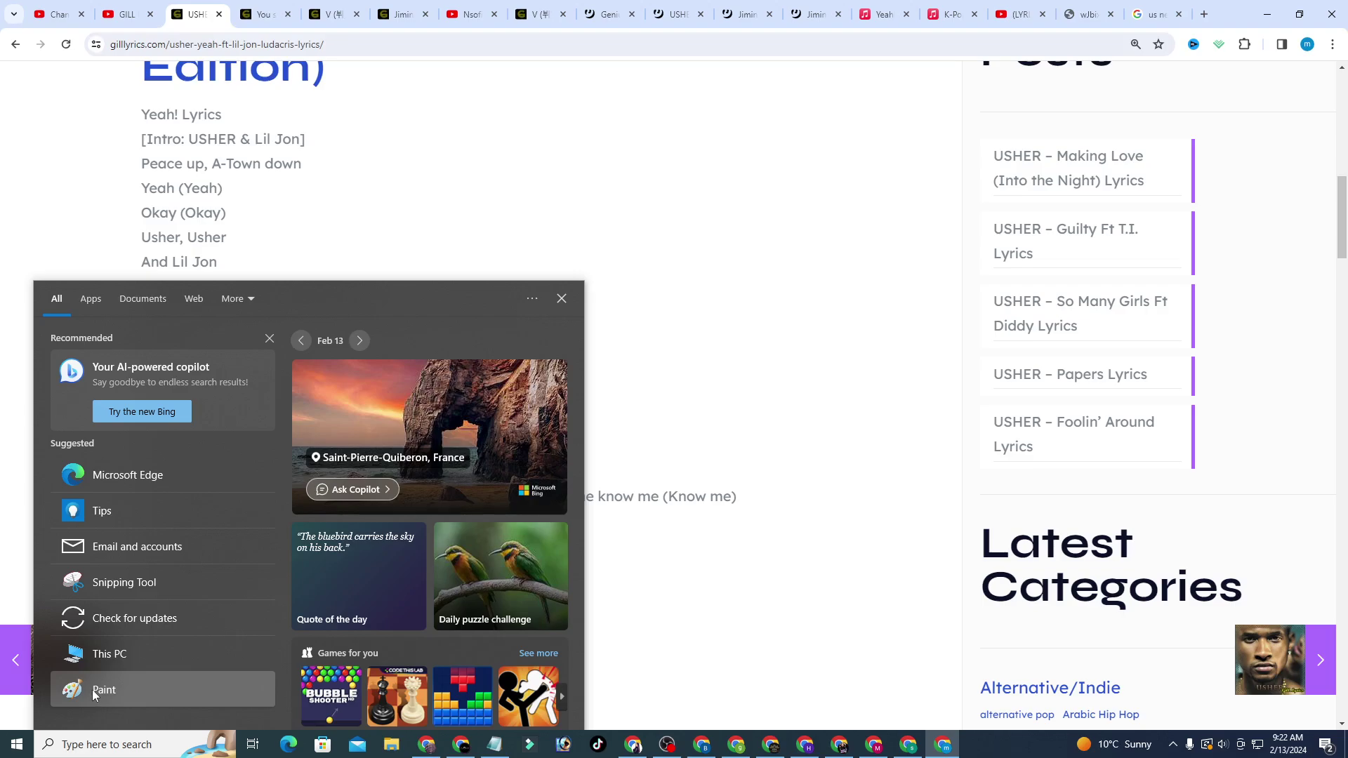
{"action": "left_click", "coordinate": [588, 302]}
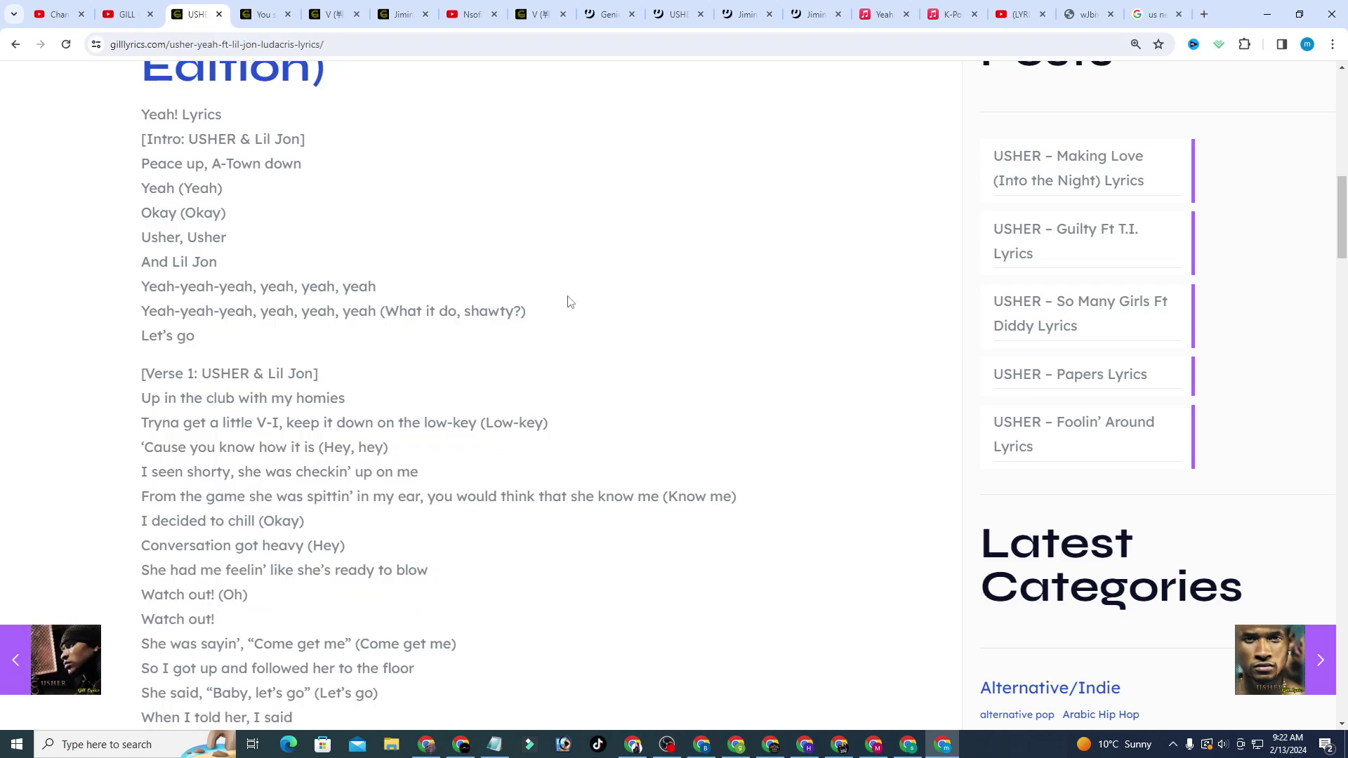
{"action": "scroll", "coordinate": [567, 246], "scroll_direction": "down", "scroll_amount": 1}
{"action": "scroll", "coordinate": [567, 246], "scroll_direction": "down", "scroll_amount": 2}
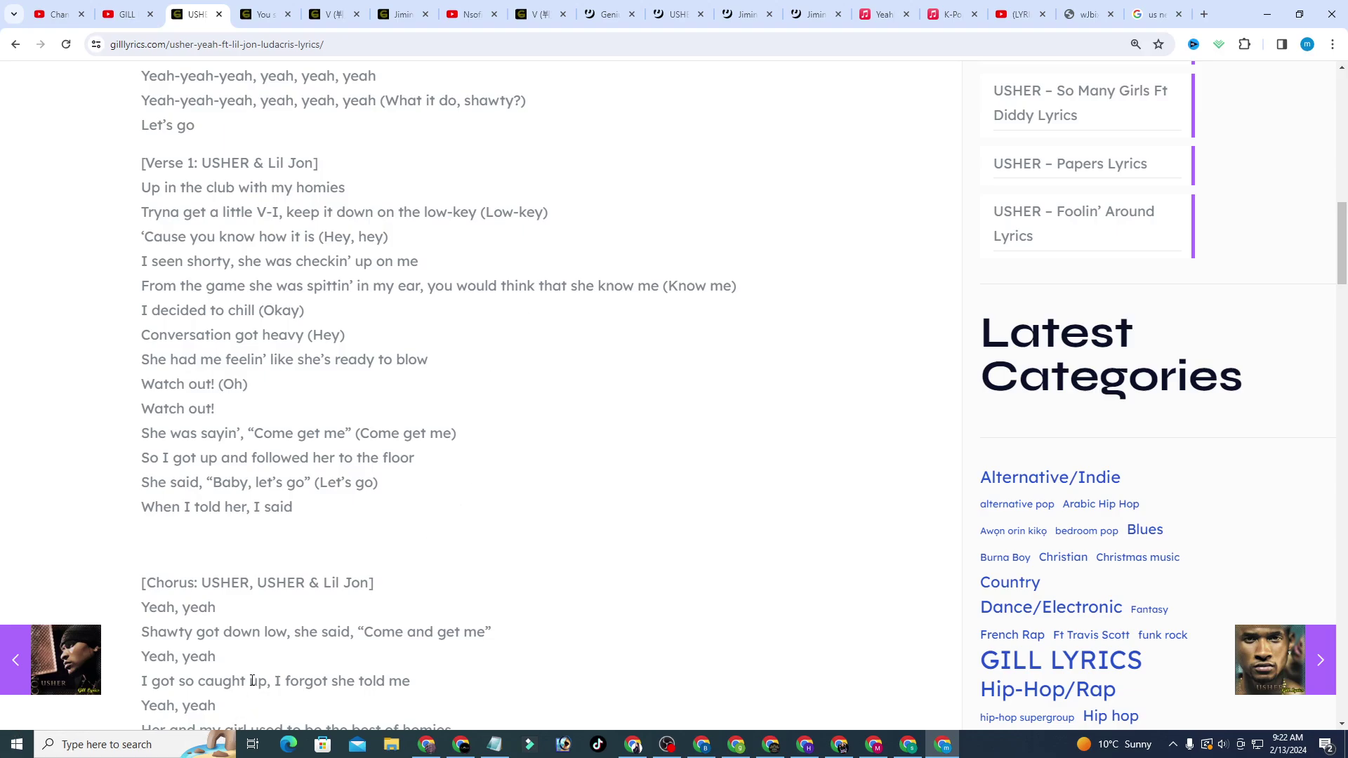
{"action": "scroll", "coordinate": [354, 521], "scroll_direction": "down", "scroll_amount": 2}
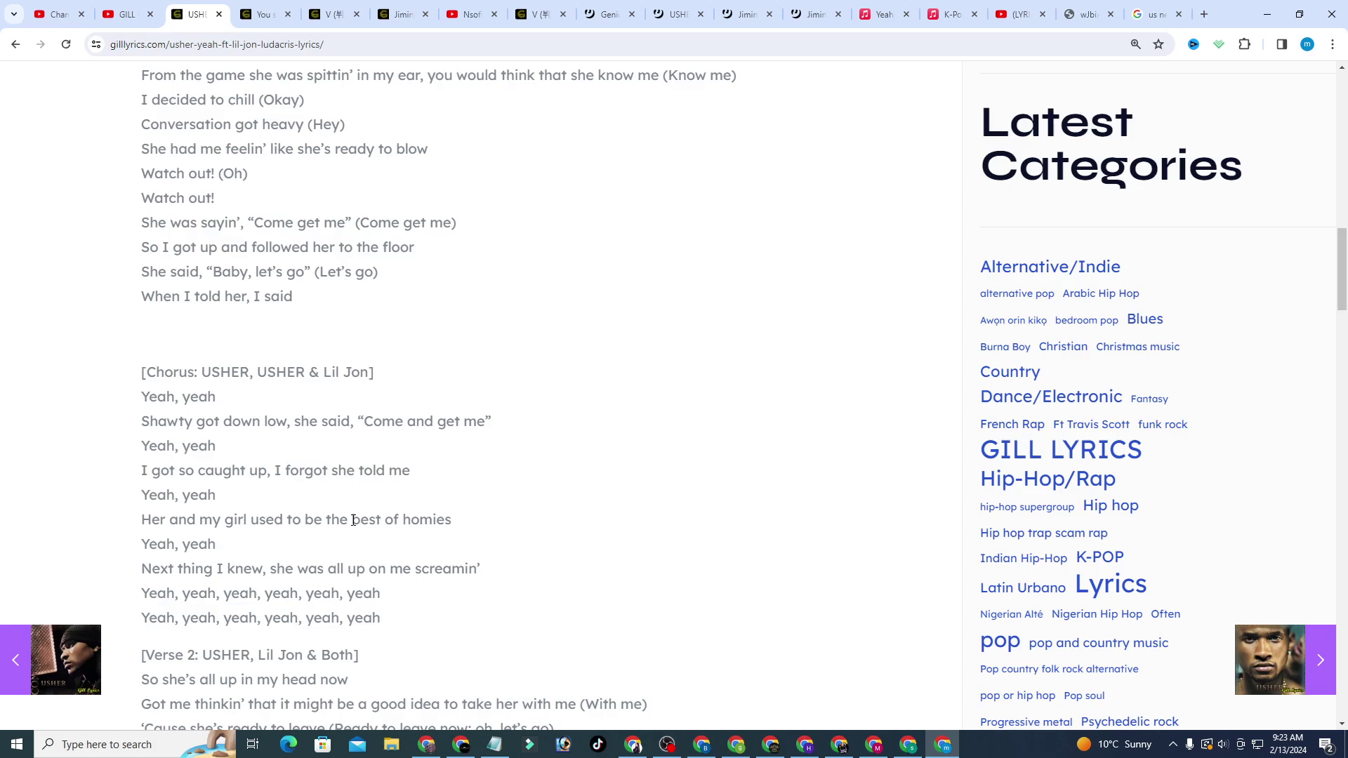
{"action": "scroll", "coordinate": [352, 519], "scroll_direction": "down", "scroll_amount": 1}
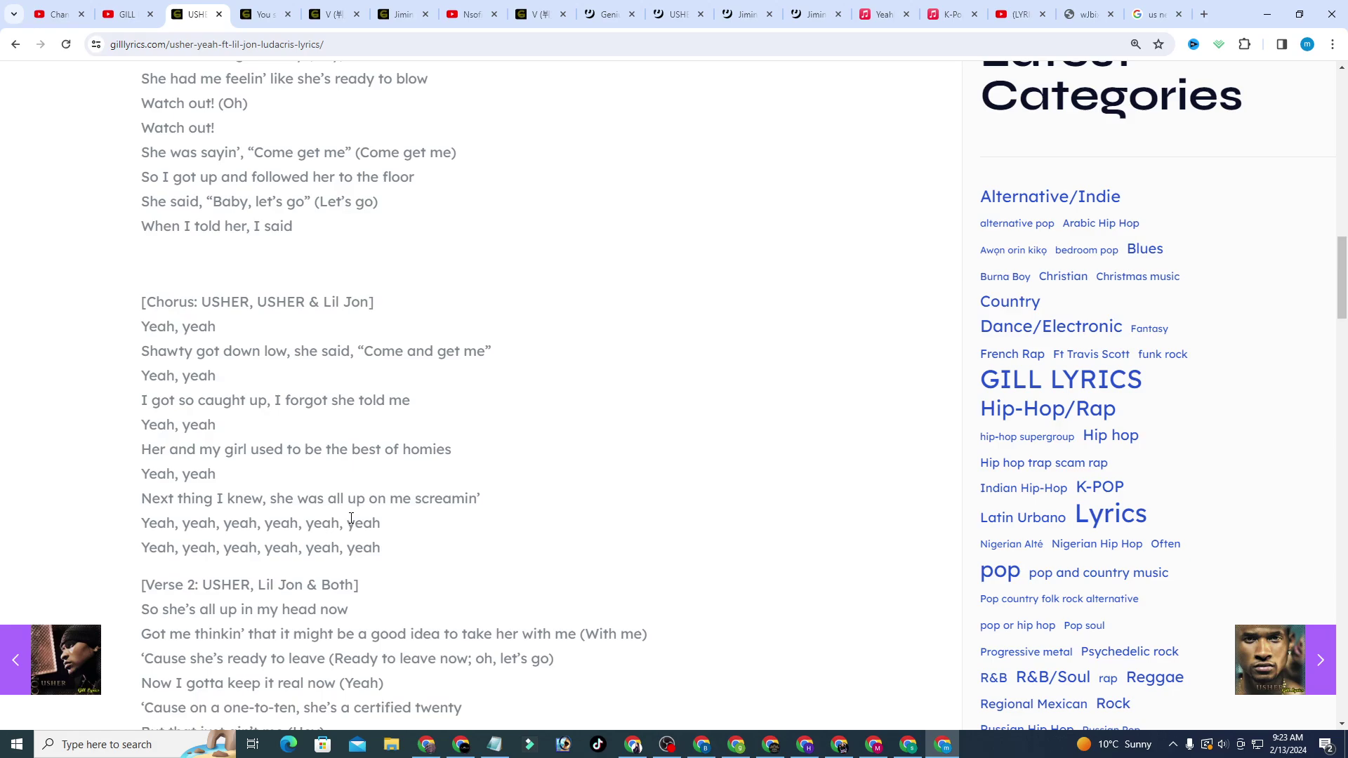
{"action": "scroll", "coordinate": [351, 518], "scroll_direction": "down", "scroll_amount": 1}
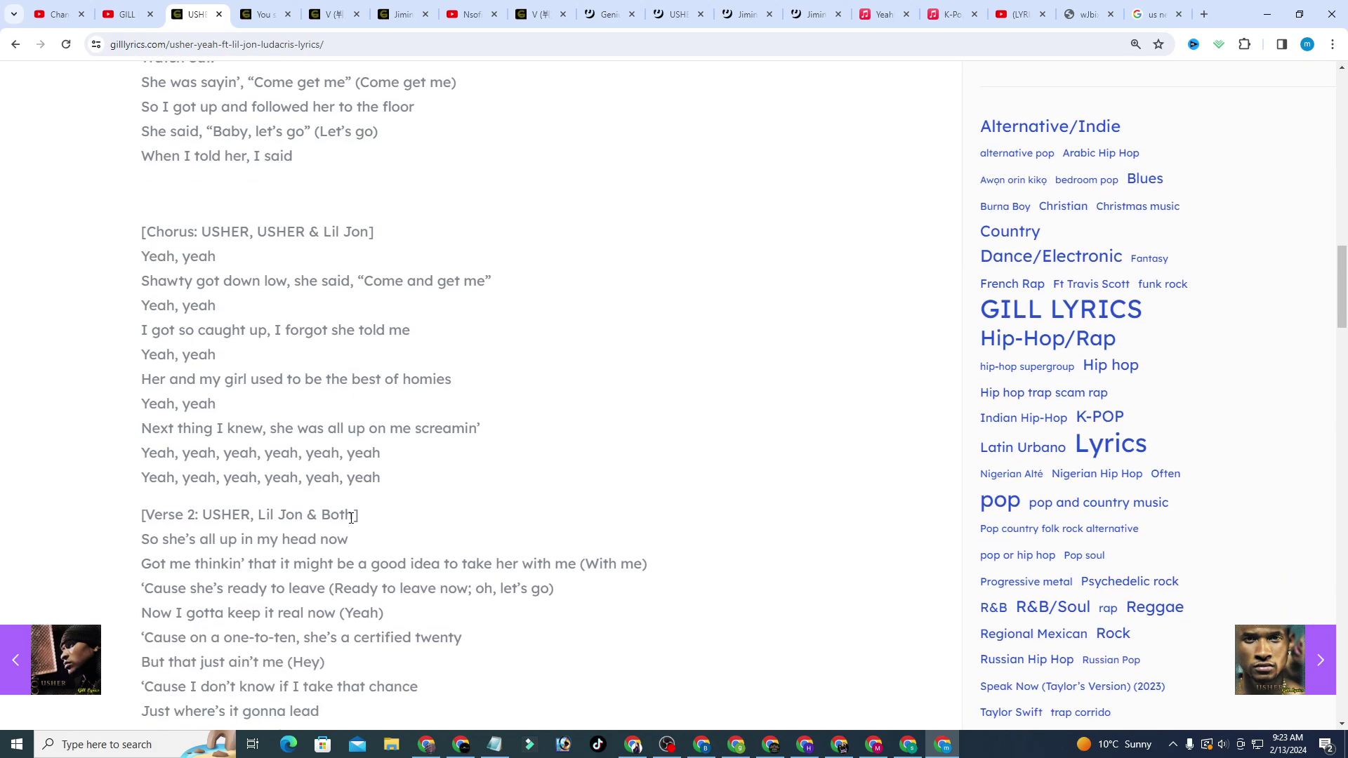
{"action": "scroll", "coordinate": [351, 519], "scroll_direction": "down", "scroll_amount": 1}
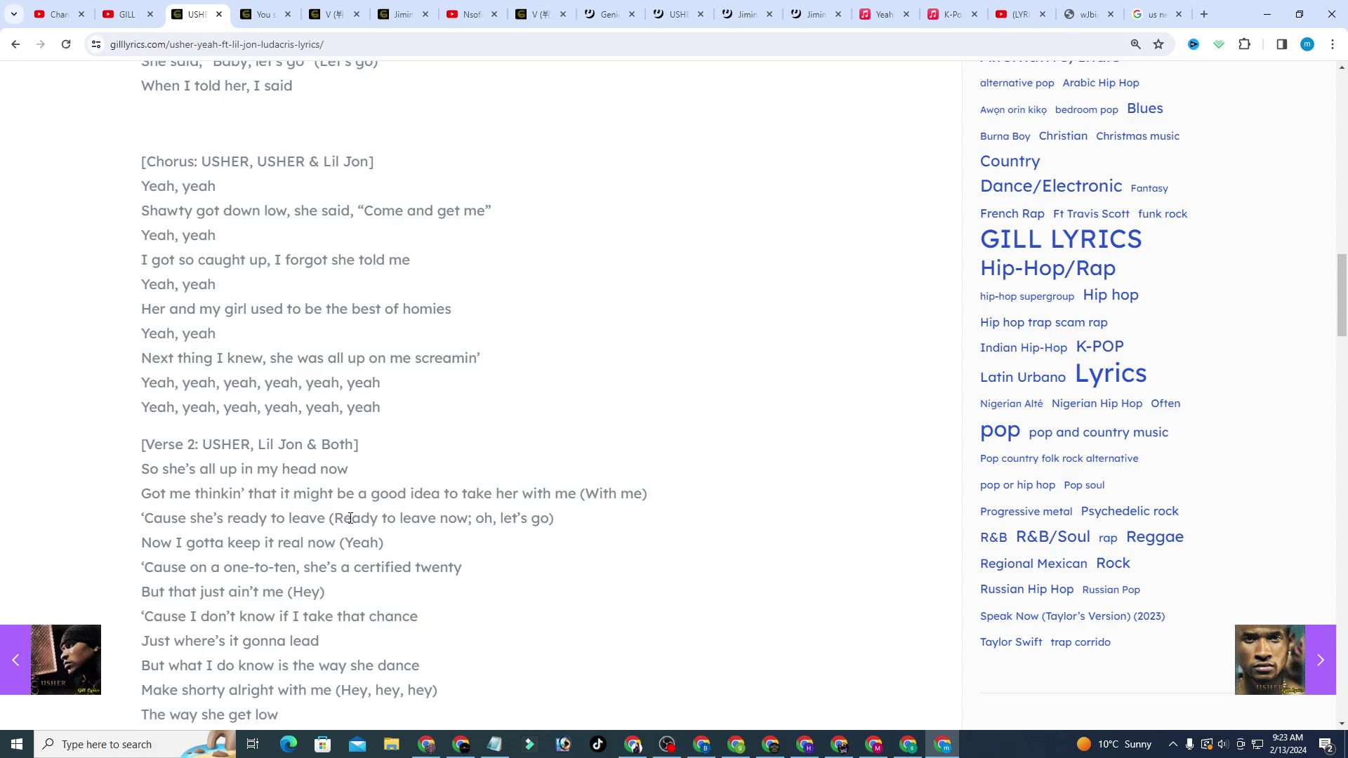
{"action": "scroll", "coordinate": [350, 518], "scroll_direction": "down", "scroll_amount": 1}
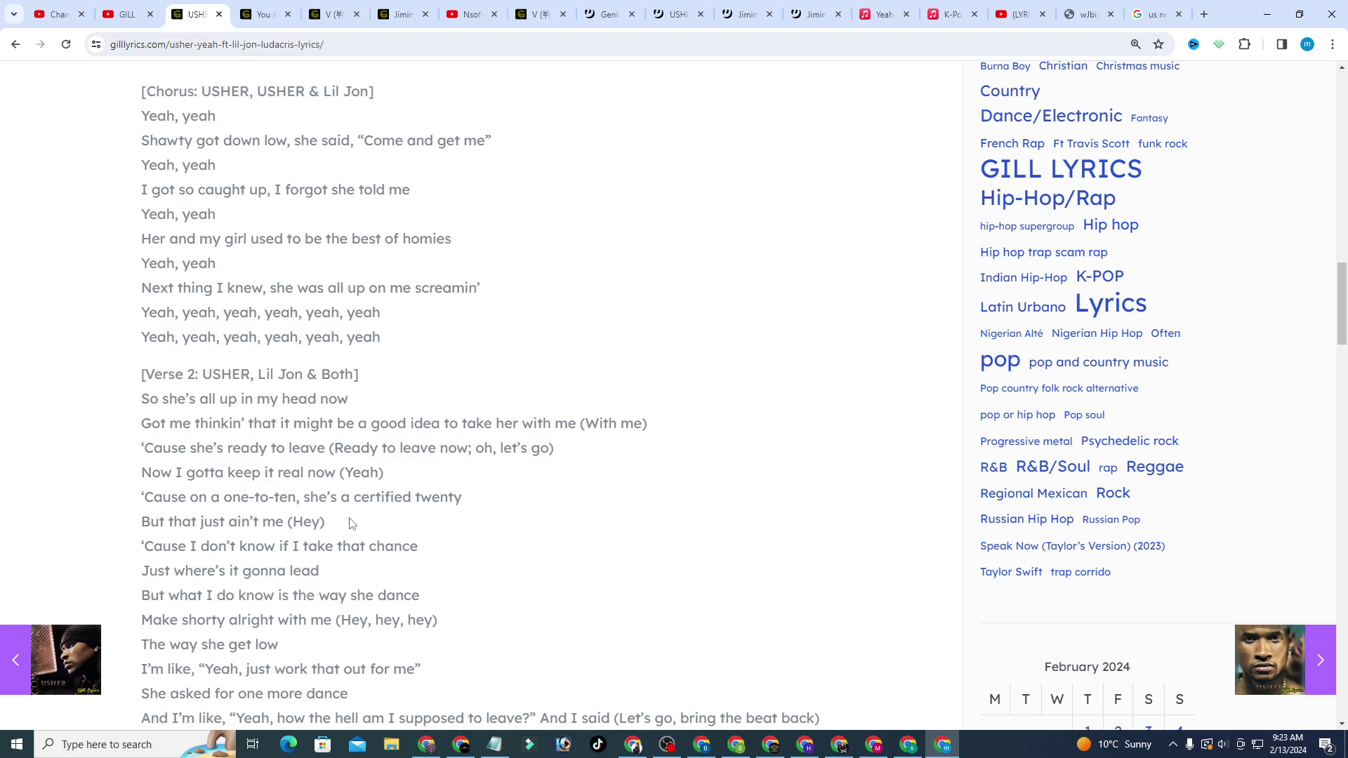
{"action": "scroll", "coordinate": [351, 524], "scroll_direction": "down", "scroll_amount": 1}
{"action": "scroll", "coordinate": [195, 540], "scroll_direction": "down", "scroll_amount": 1}
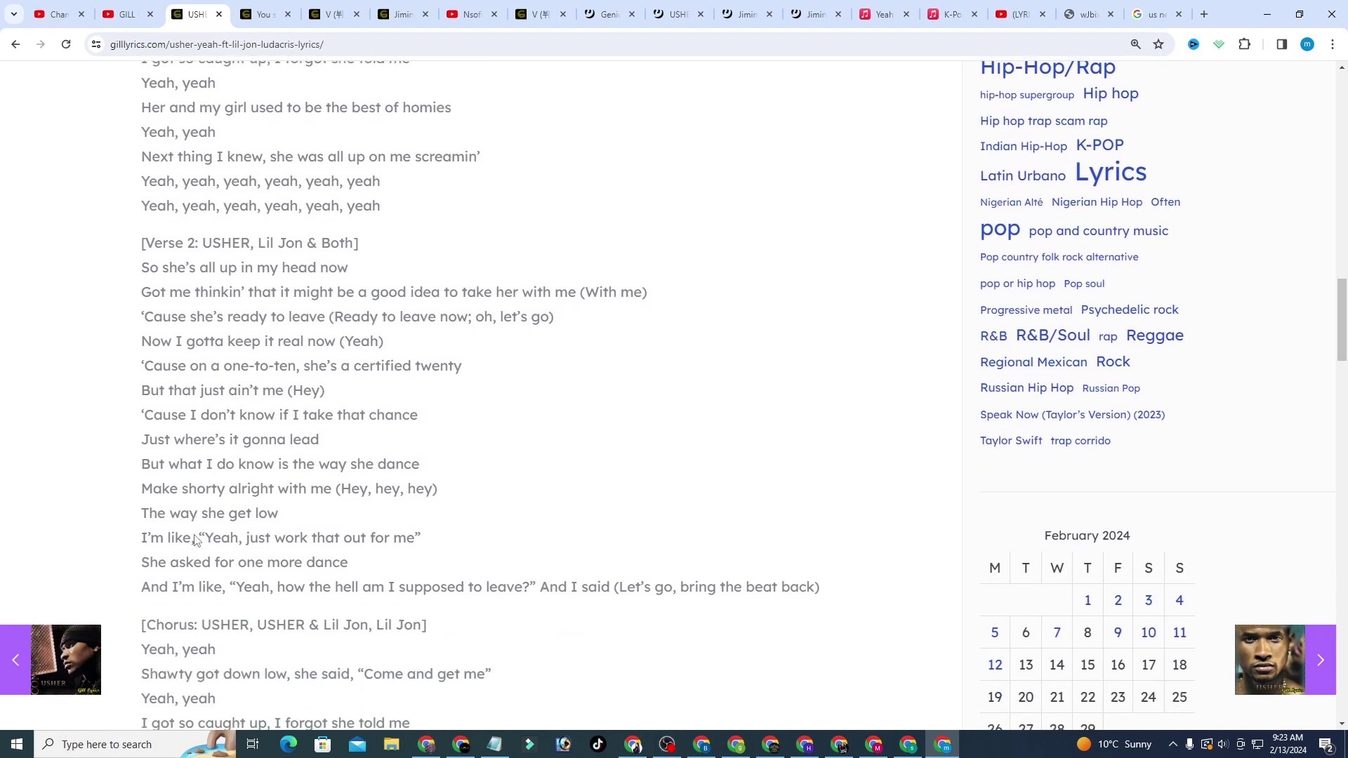
{"action": "scroll", "coordinate": [195, 539], "scroll_direction": "down", "scroll_amount": 2}
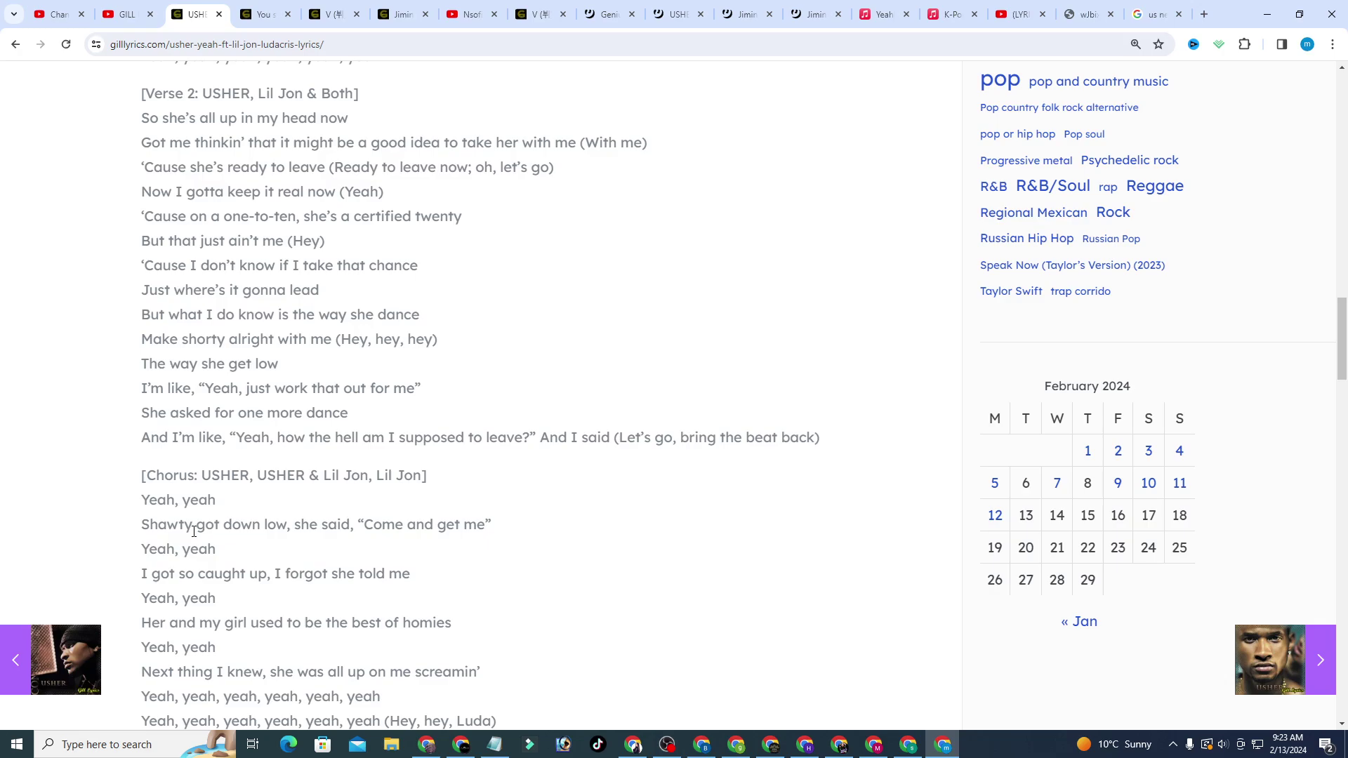
{"action": "scroll", "coordinate": [194, 529], "scroll_direction": "down", "scroll_amount": 1}
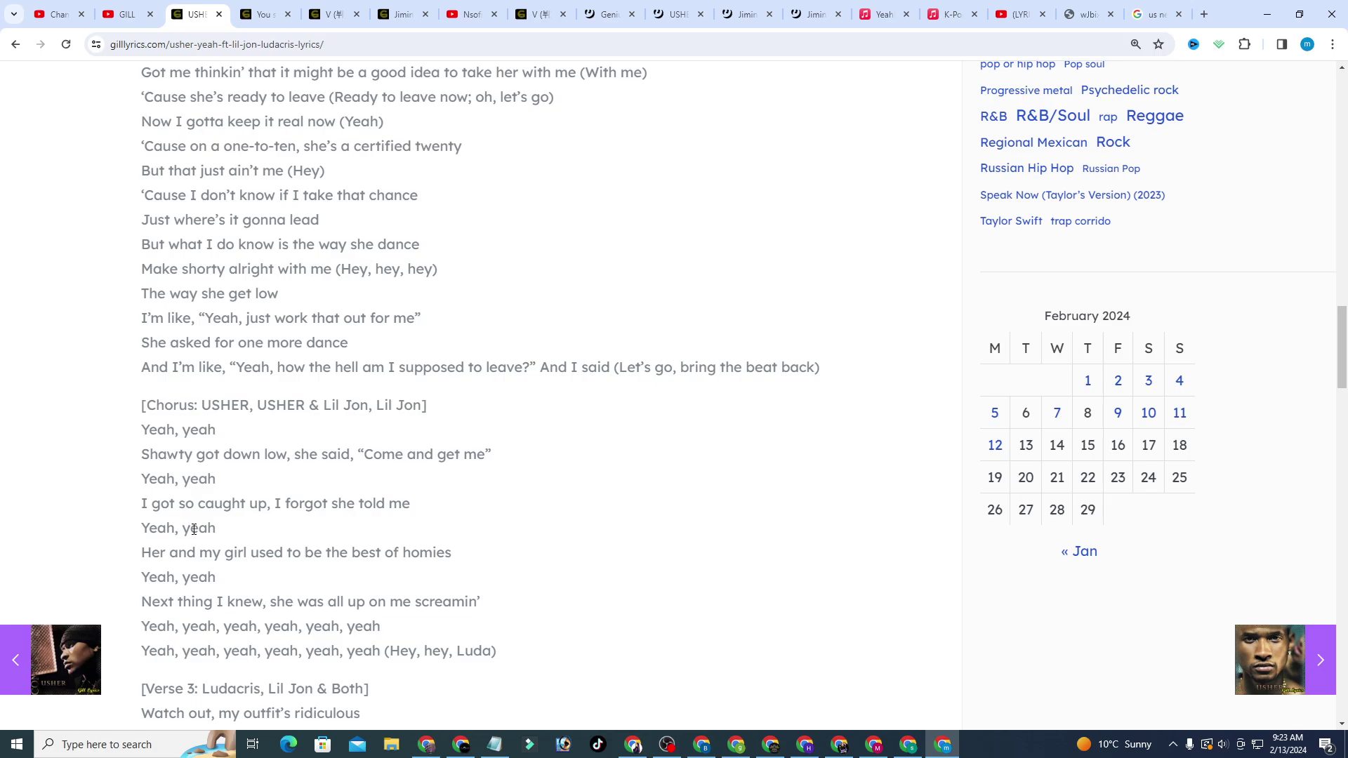
{"action": "scroll", "coordinate": [193, 530], "scroll_direction": "down", "scroll_amount": 1}
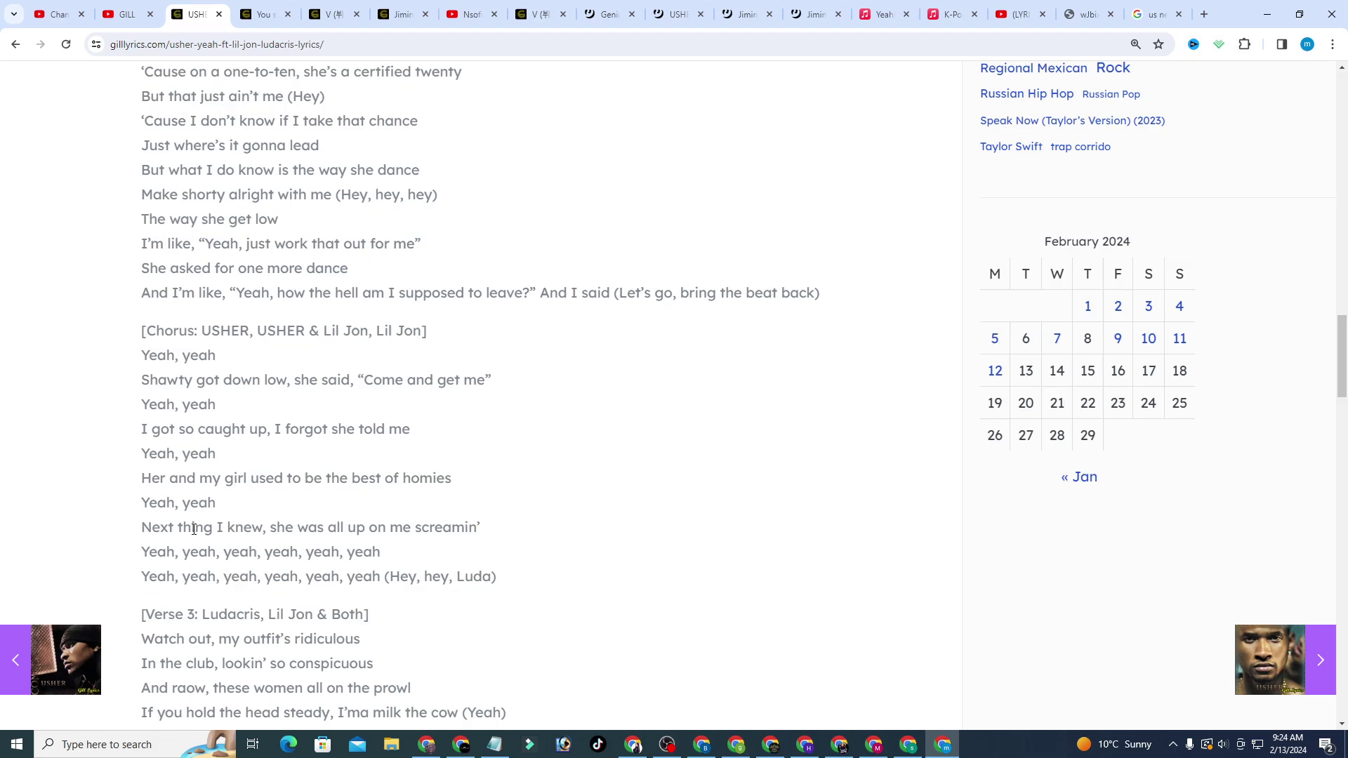
{"action": "scroll", "coordinate": [194, 530], "scroll_direction": "down", "scroll_amount": 1}
{"action": "scroll", "coordinate": [194, 534], "scroll_direction": "down", "scroll_amount": 1}
{"action": "scroll", "coordinate": [193, 530], "scroll_direction": "down", "scroll_amount": 1}
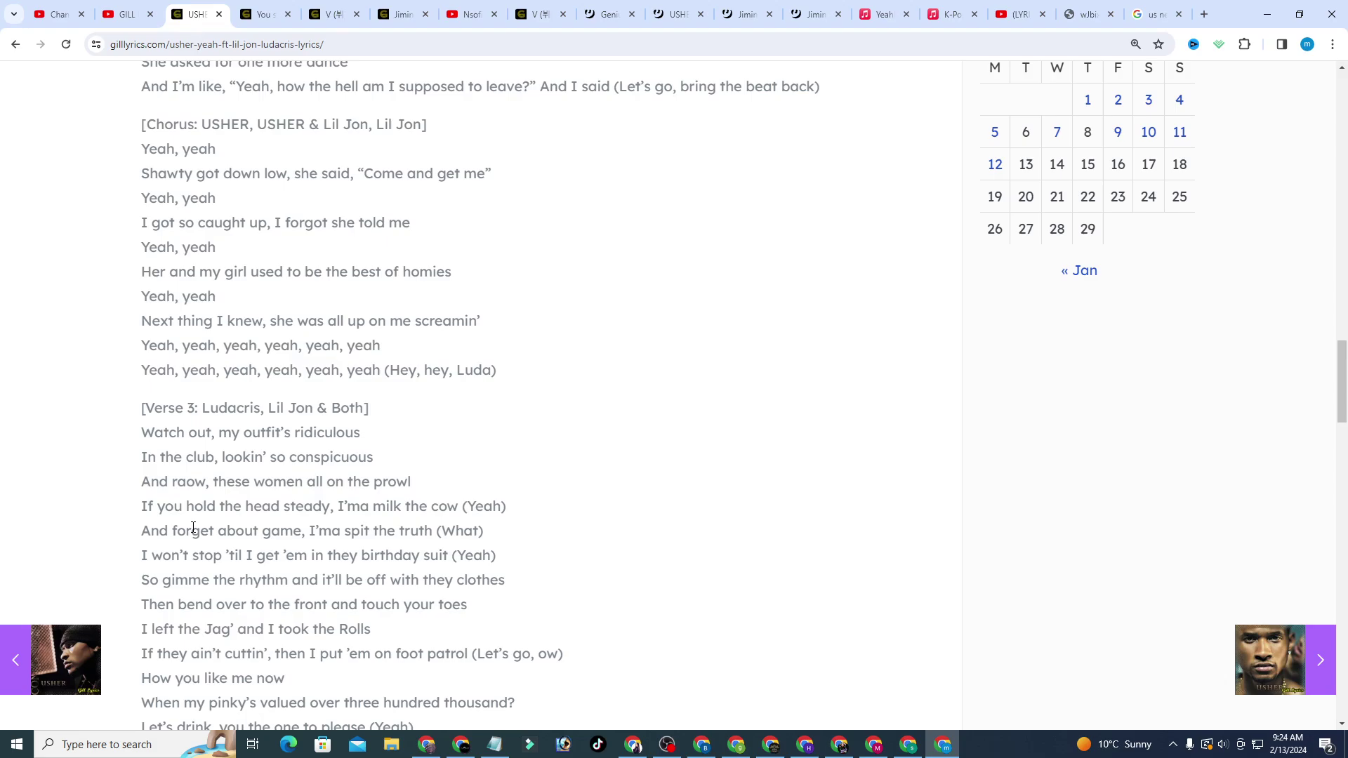
{"action": "scroll", "coordinate": [194, 530], "scroll_direction": "down", "scroll_amount": 1}
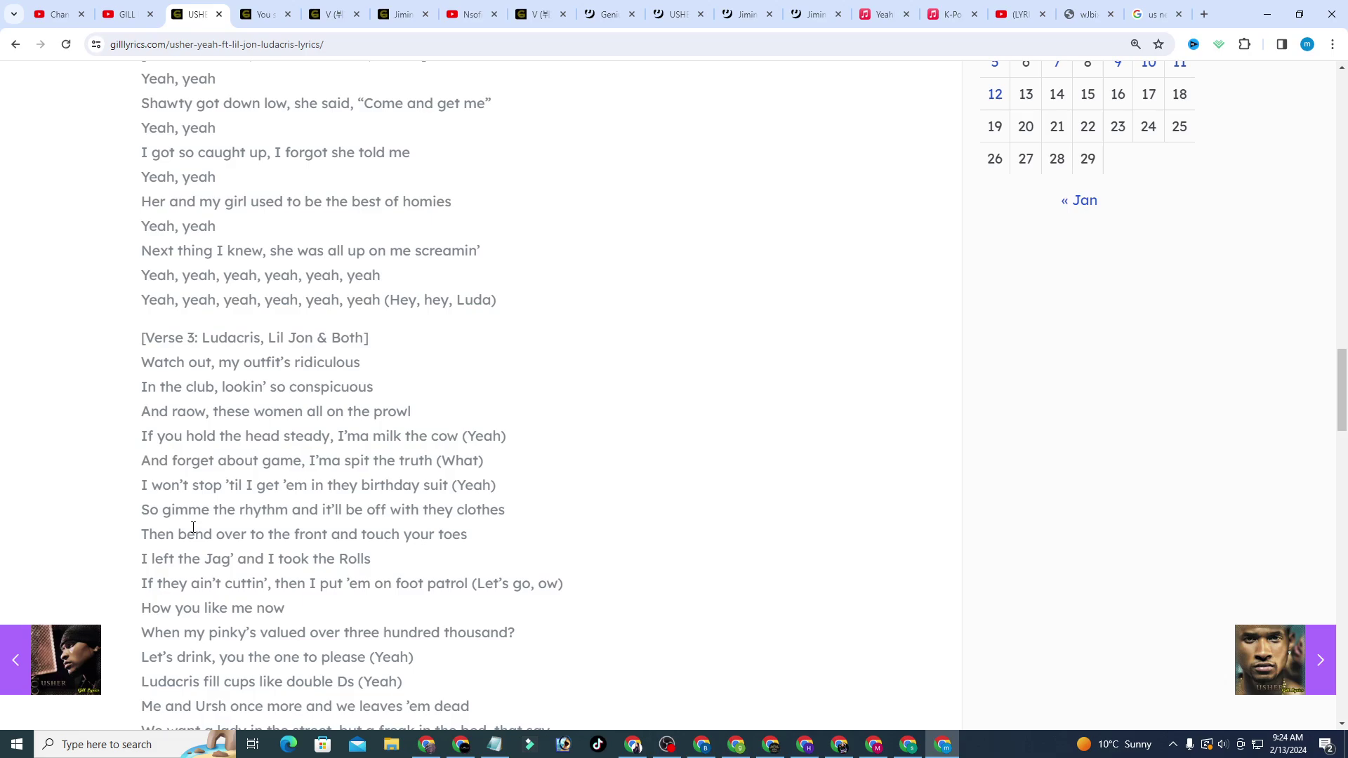
{"action": "scroll", "coordinate": [193, 529], "scroll_direction": "down", "scroll_amount": 1}
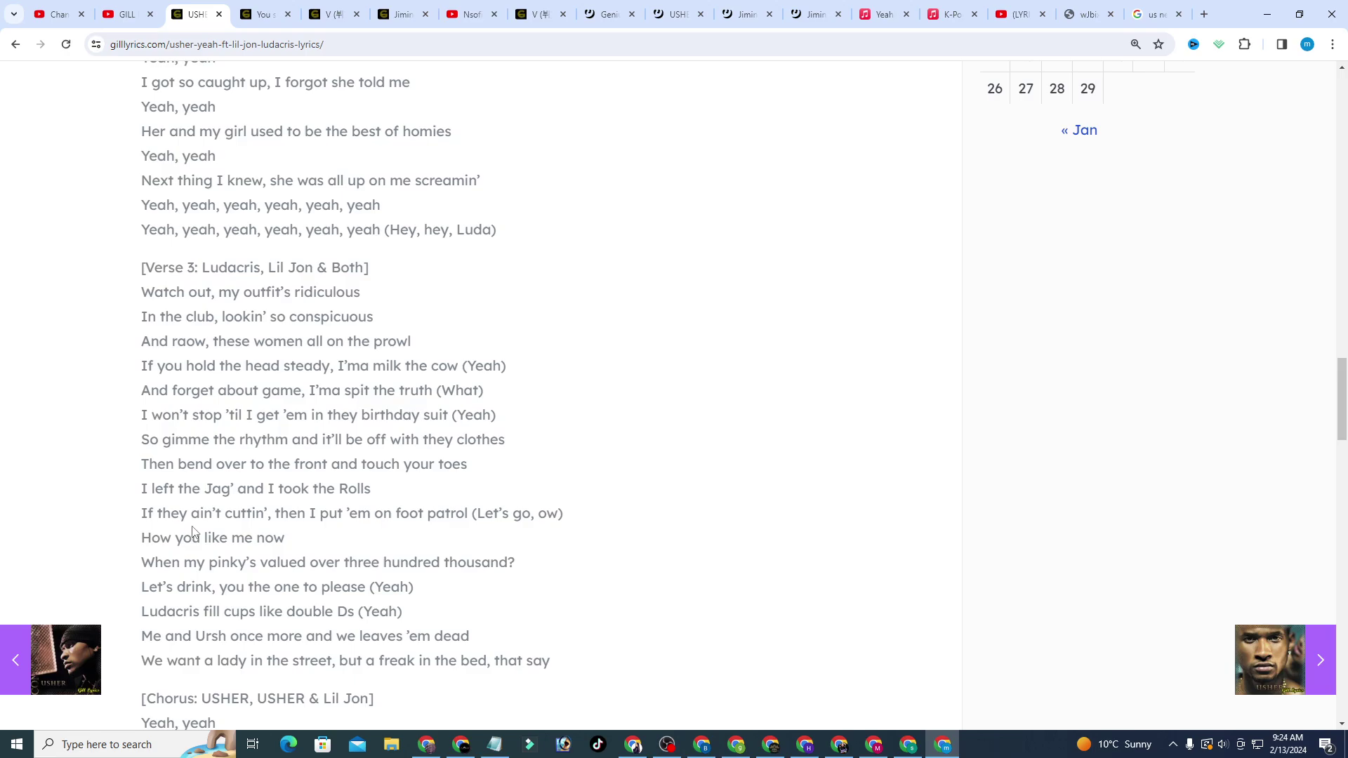
{"action": "scroll", "coordinate": [192, 531], "scroll_direction": "down", "scroll_amount": 1}
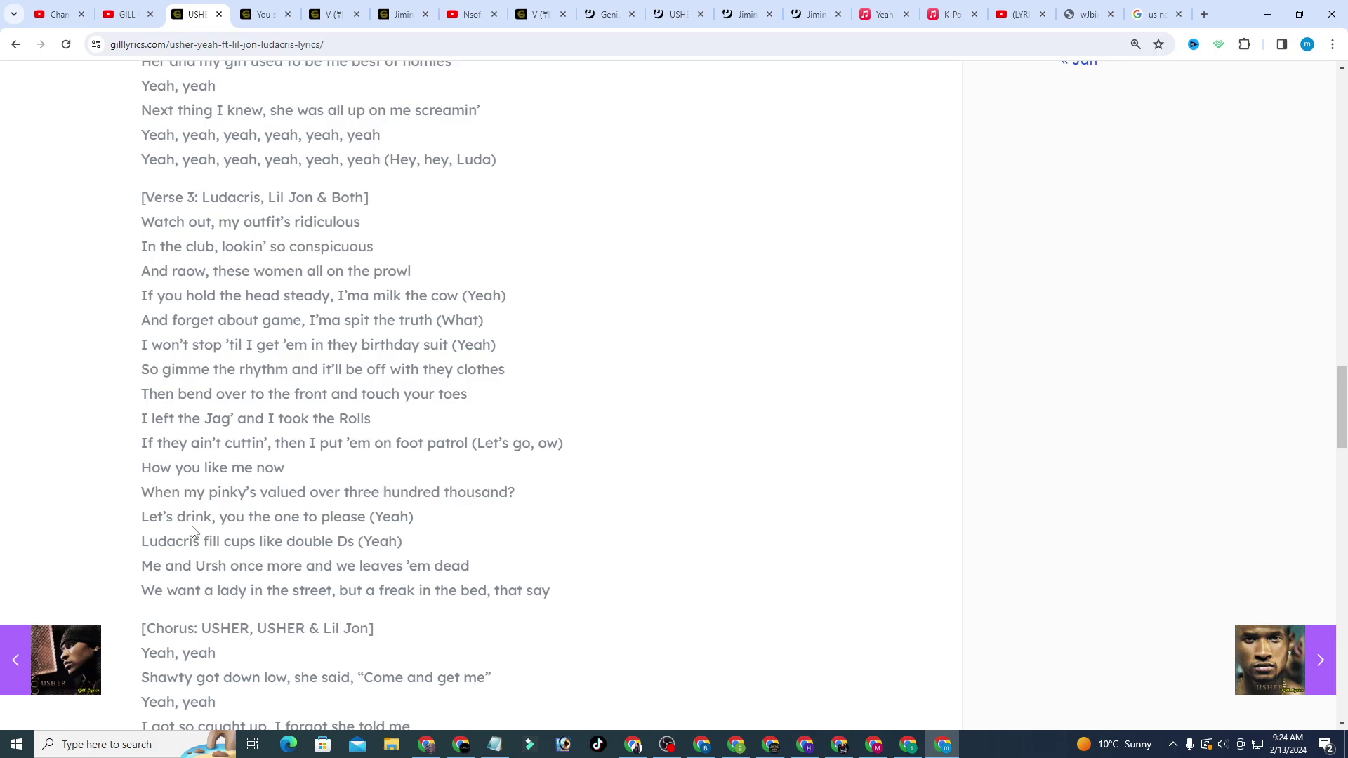
{"action": "scroll", "coordinate": [193, 532], "scroll_direction": "down", "scroll_amount": 1}
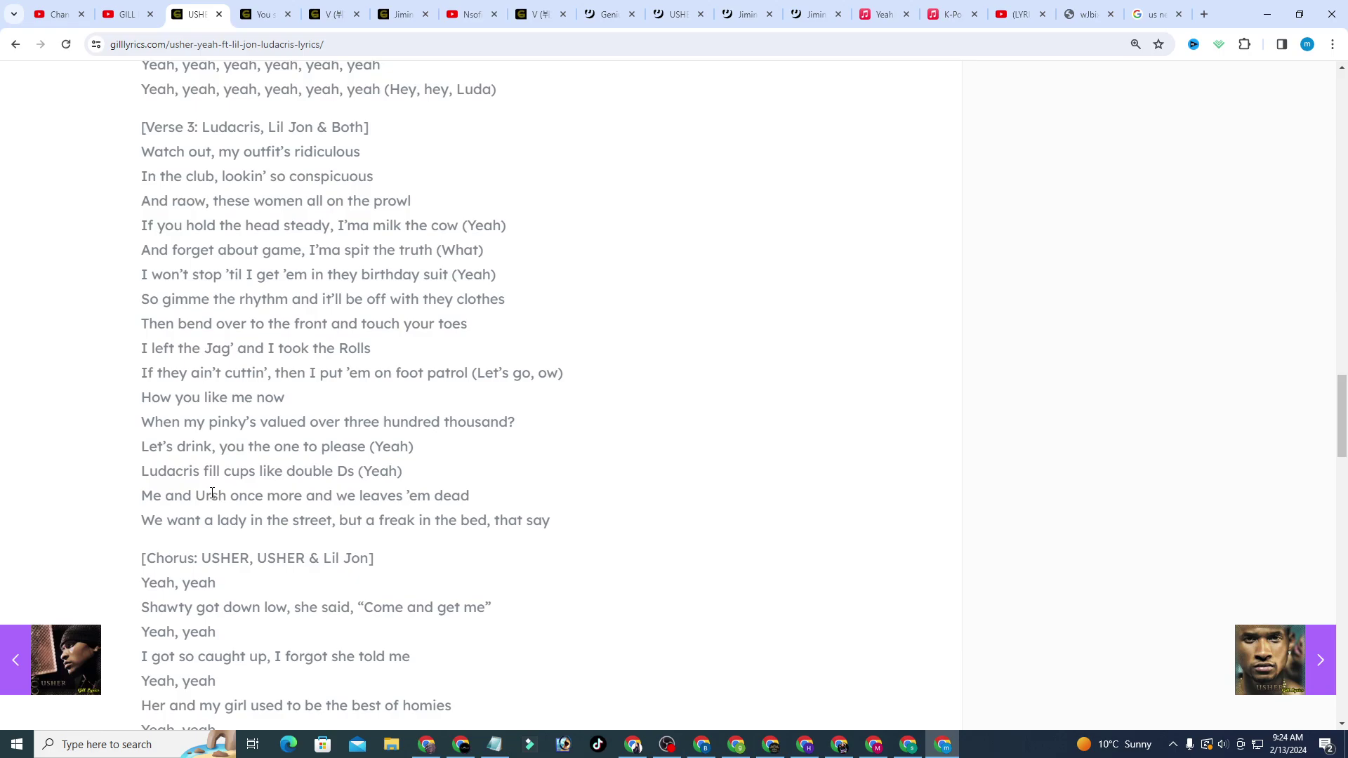
{"action": "scroll", "coordinate": [212, 489], "scroll_direction": "down", "scroll_amount": 2}
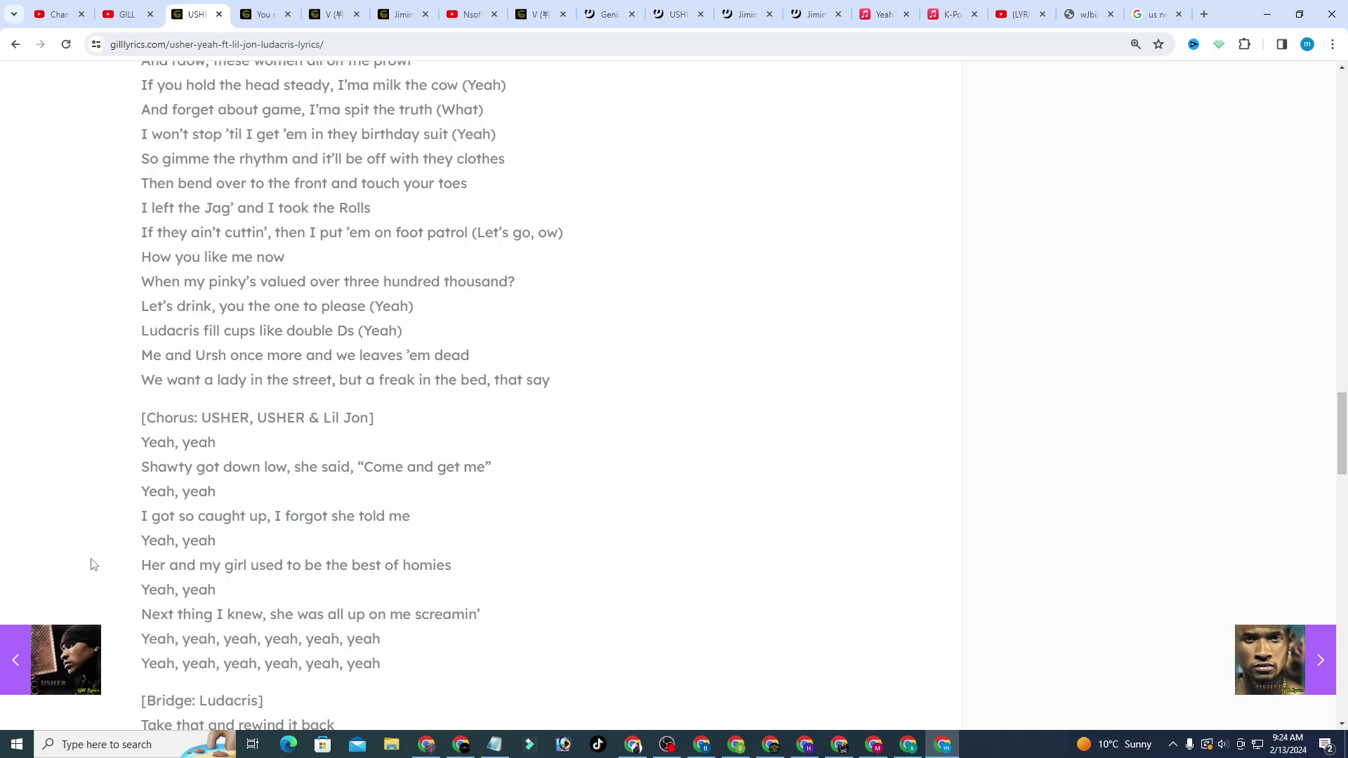
{"action": "scroll", "coordinate": [91, 566], "scroll_direction": "down", "scroll_amount": 1}
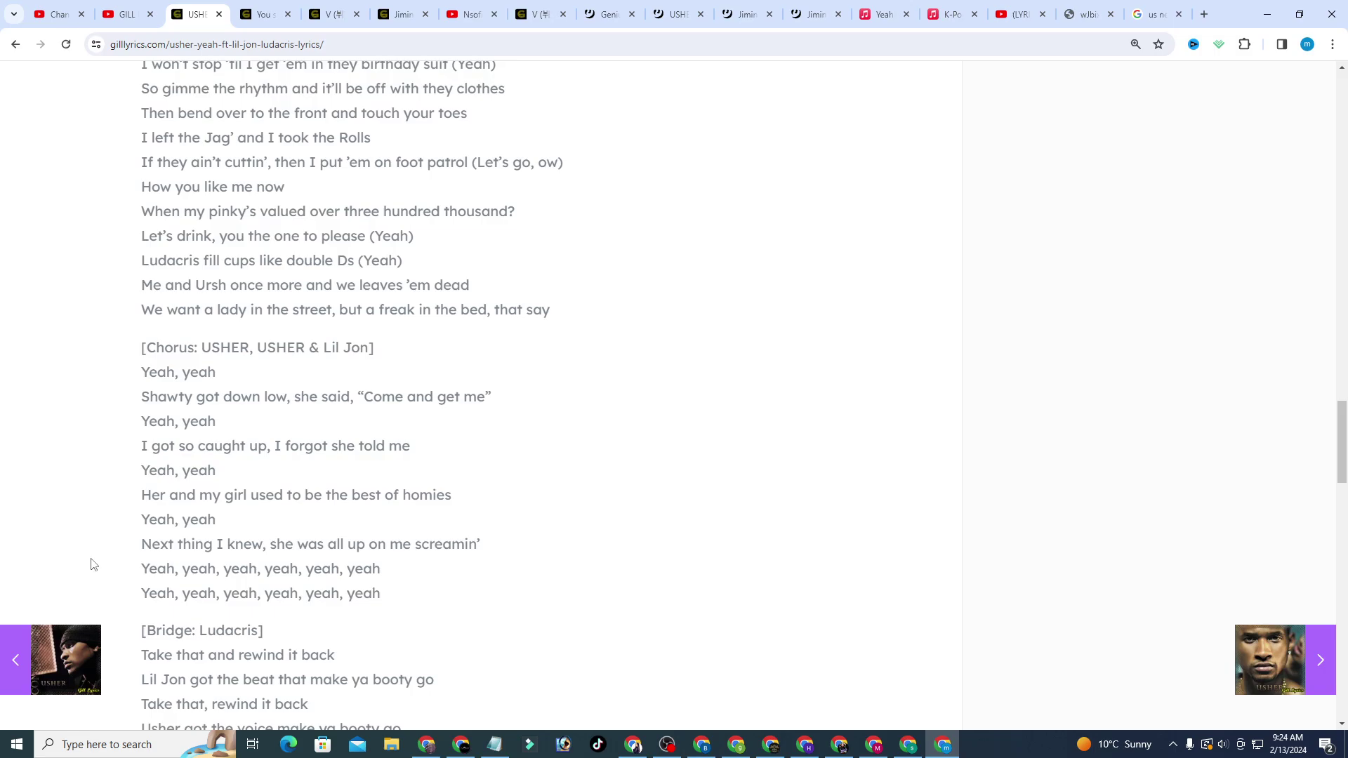
{"action": "scroll", "coordinate": [92, 565], "scroll_direction": "down", "scroll_amount": 1}
{"action": "scroll", "coordinate": [92, 564], "scroll_direction": "down", "scroll_amount": 1}
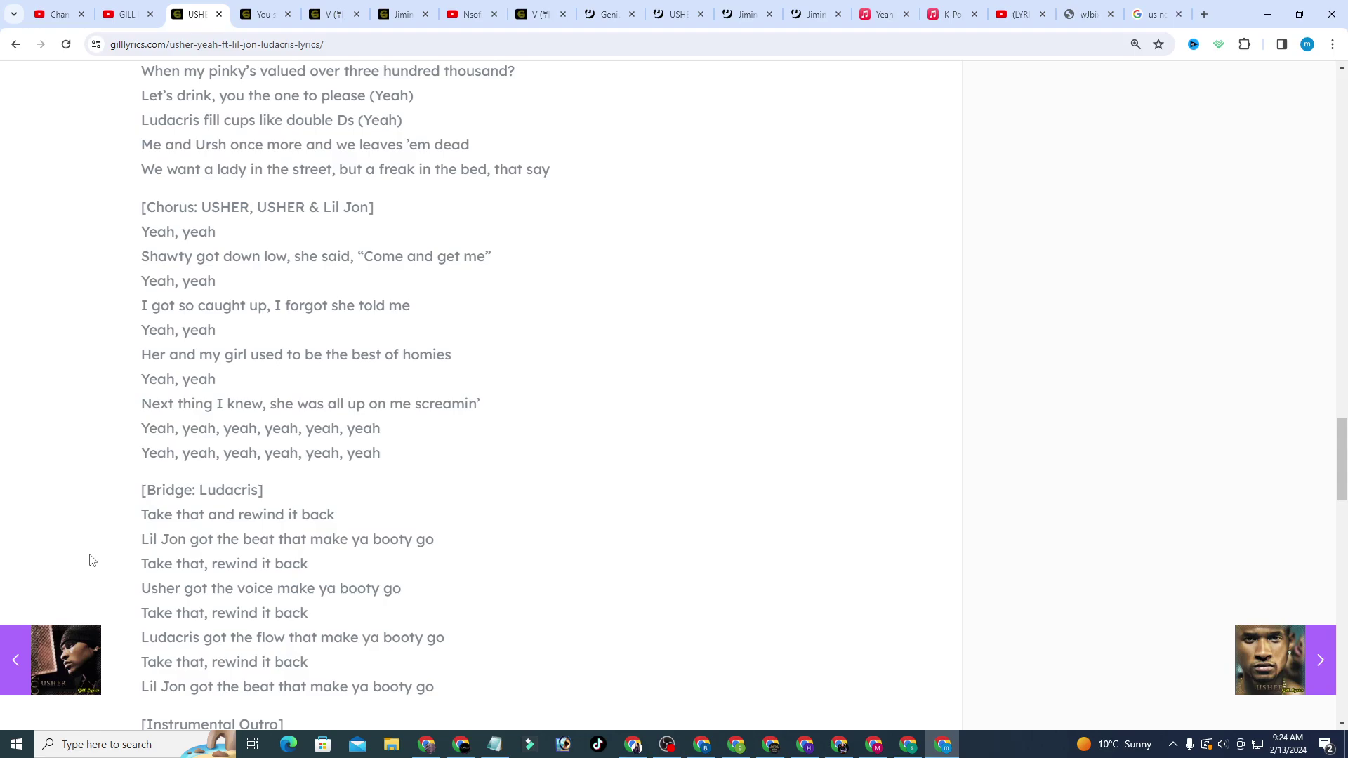
{"action": "scroll", "coordinate": [90, 559], "scroll_direction": "down", "scroll_amount": 1}
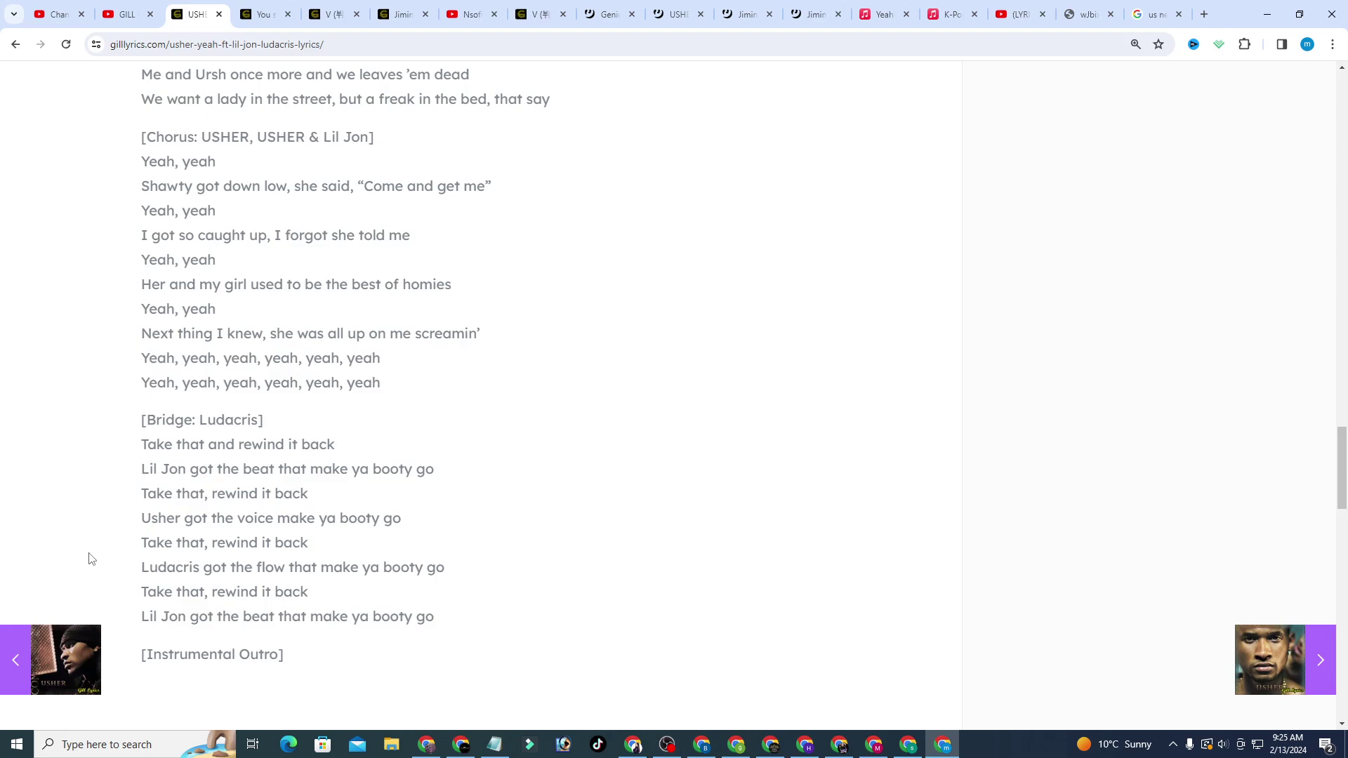
{"action": "scroll", "coordinate": [90, 559], "scroll_direction": "down", "scroll_amount": 1}
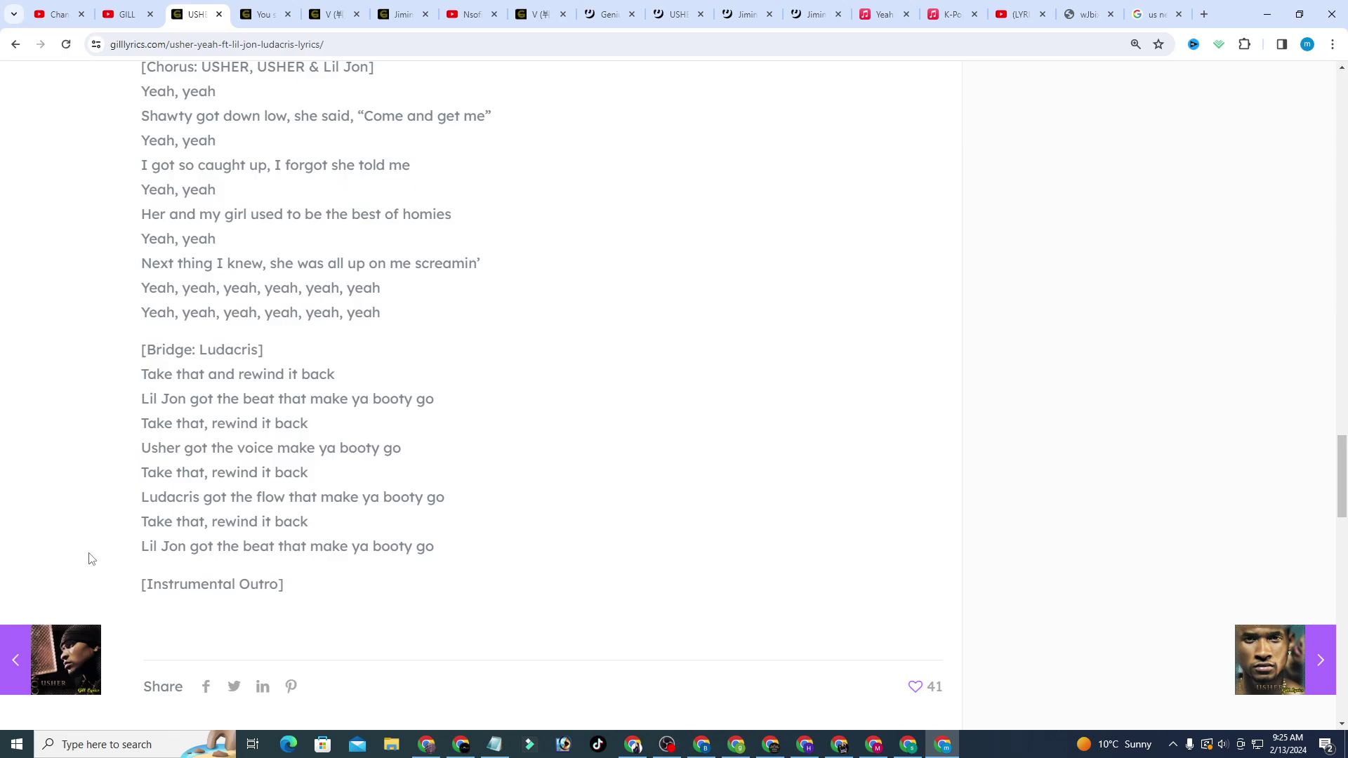
{"action": "scroll", "coordinate": [90, 559], "scroll_direction": "down", "scroll_amount": 1}
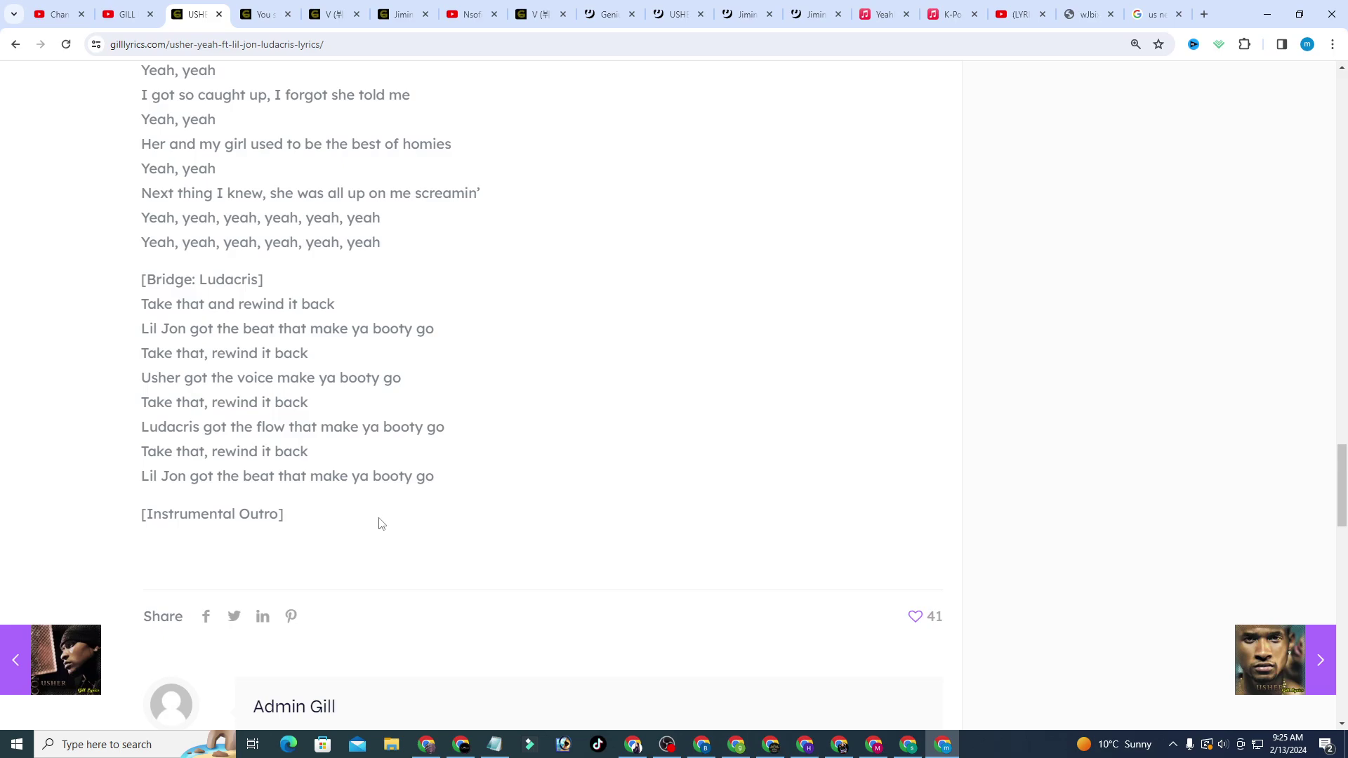
{"action": "scroll", "coordinate": [357, 528], "scroll_direction": "down", "scroll_amount": 1}
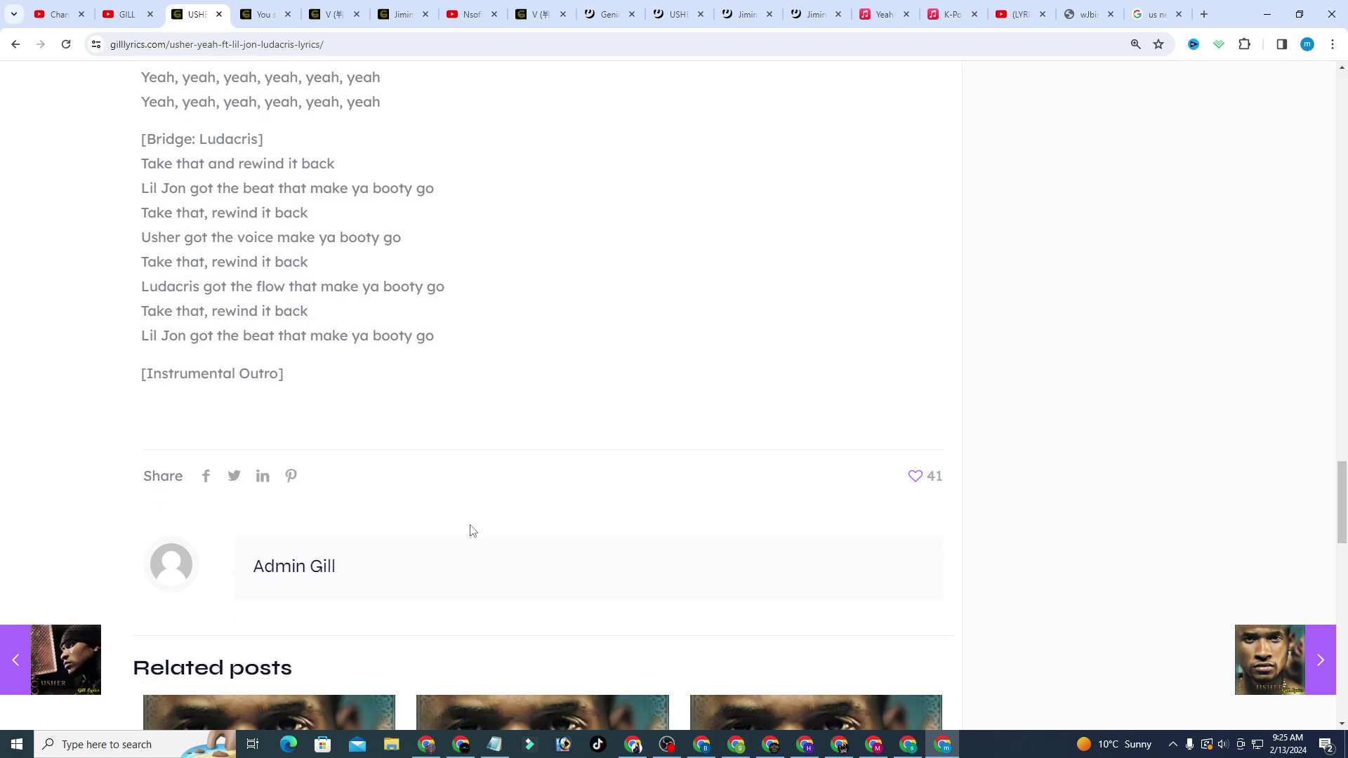
{"action": "scroll", "coordinate": [470, 530], "scroll_direction": "up", "scroll_amount": 1}
{"action": "scroll", "coordinate": [471, 531], "scroll_direction": "up", "scroll_amount": 3}
{"action": "scroll", "coordinate": [472, 531], "scroll_direction": "up", "scroll_amount": 2}
{"action": "scroll", "coordinate": [473, 530], "scroll_direction": "up", "scroll_amount": 2}
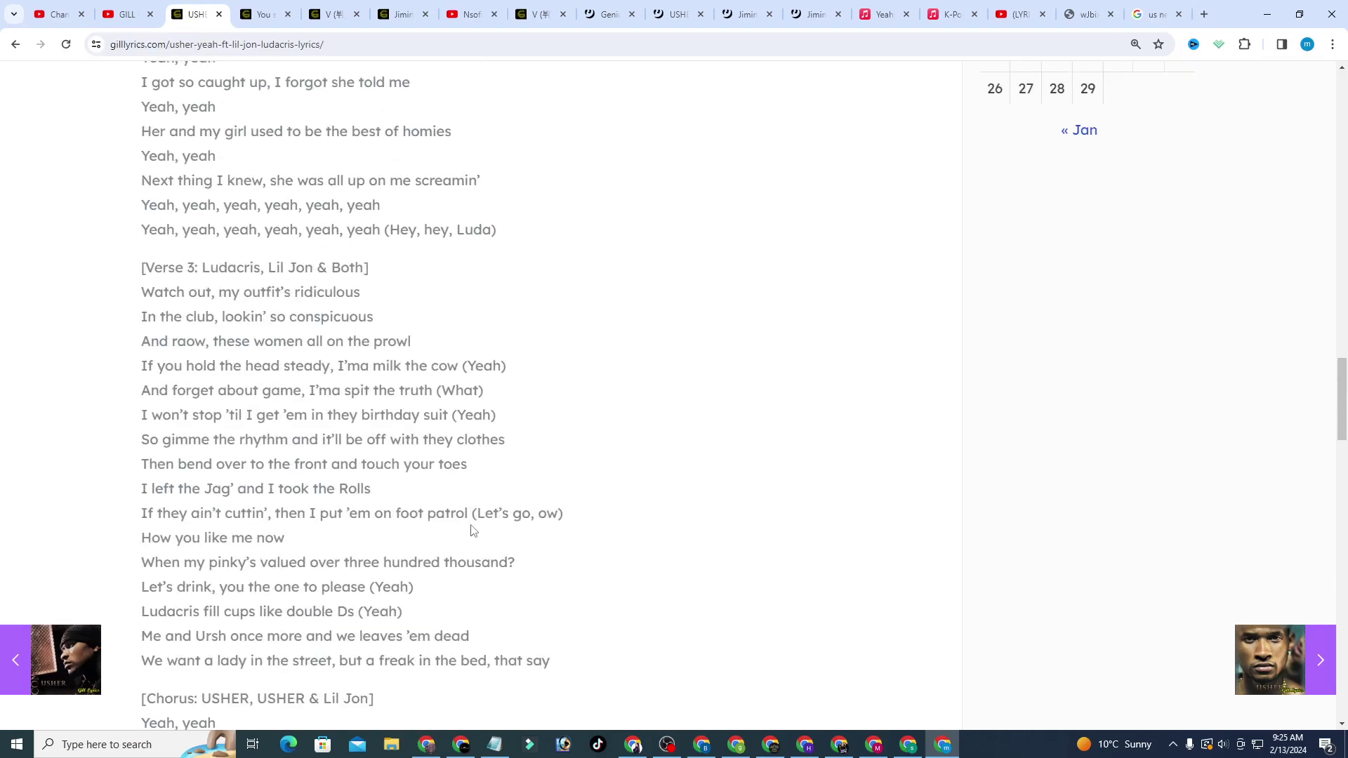
{"action": "scroll", "coordinate": [472, 530], "scroll_direction": "up", "scroll_amount": 3}
{"action": "scroll", "coordinate": [472, 531], "scroll_direction": "up", "scroll_amount": 2}
{"action": "scroll", "coordinate": [472, 531], "scroll_direction": "up", "scroll_amount": 1}
{"action": "scroll", "coordinate": [471, 531], "scroll_direction": "up", "scroll_amount": 3}
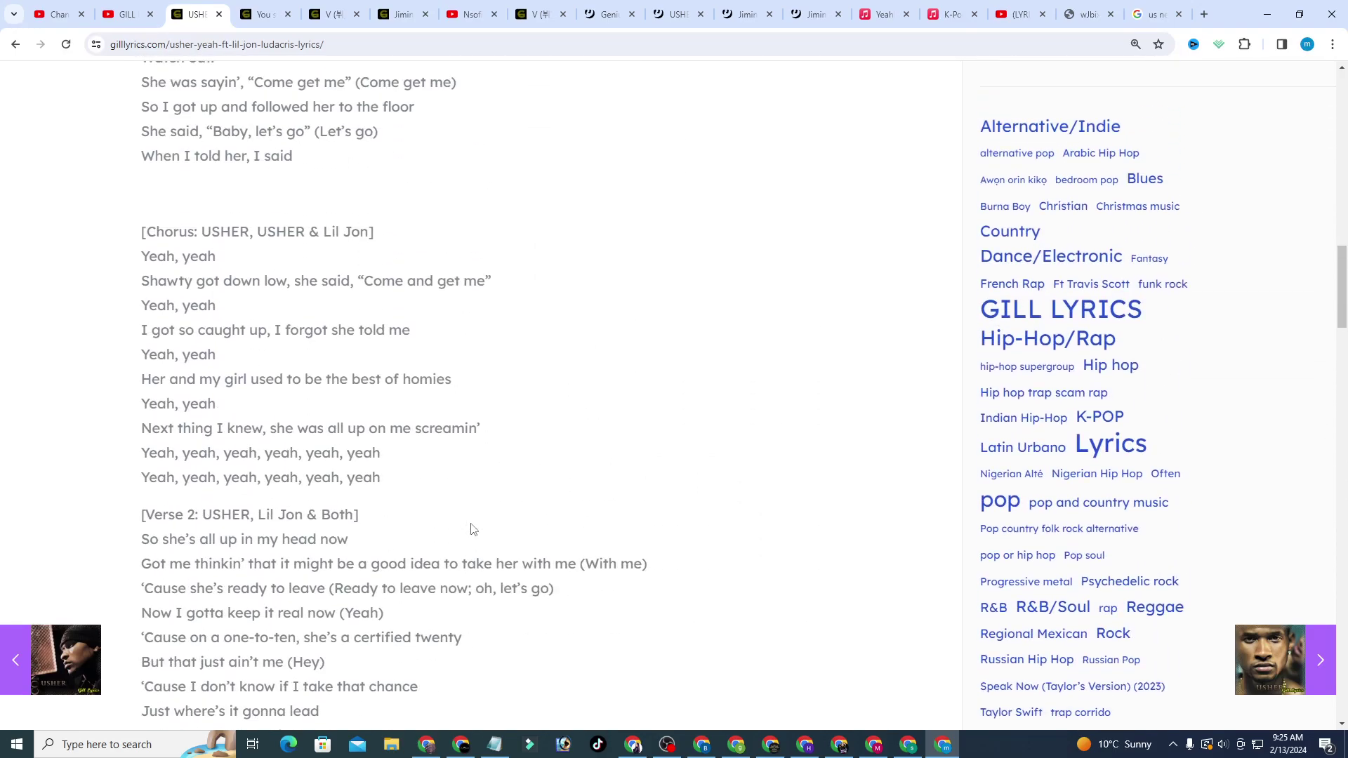
{"action": "scroll", "coordinate": [471, 529], "scroll_direction": "up", "scroll_amount": 3}
{"action": "scroll", "coordinate": [471, 529], "scroll_direction": "up", "scroll_amount": 1}
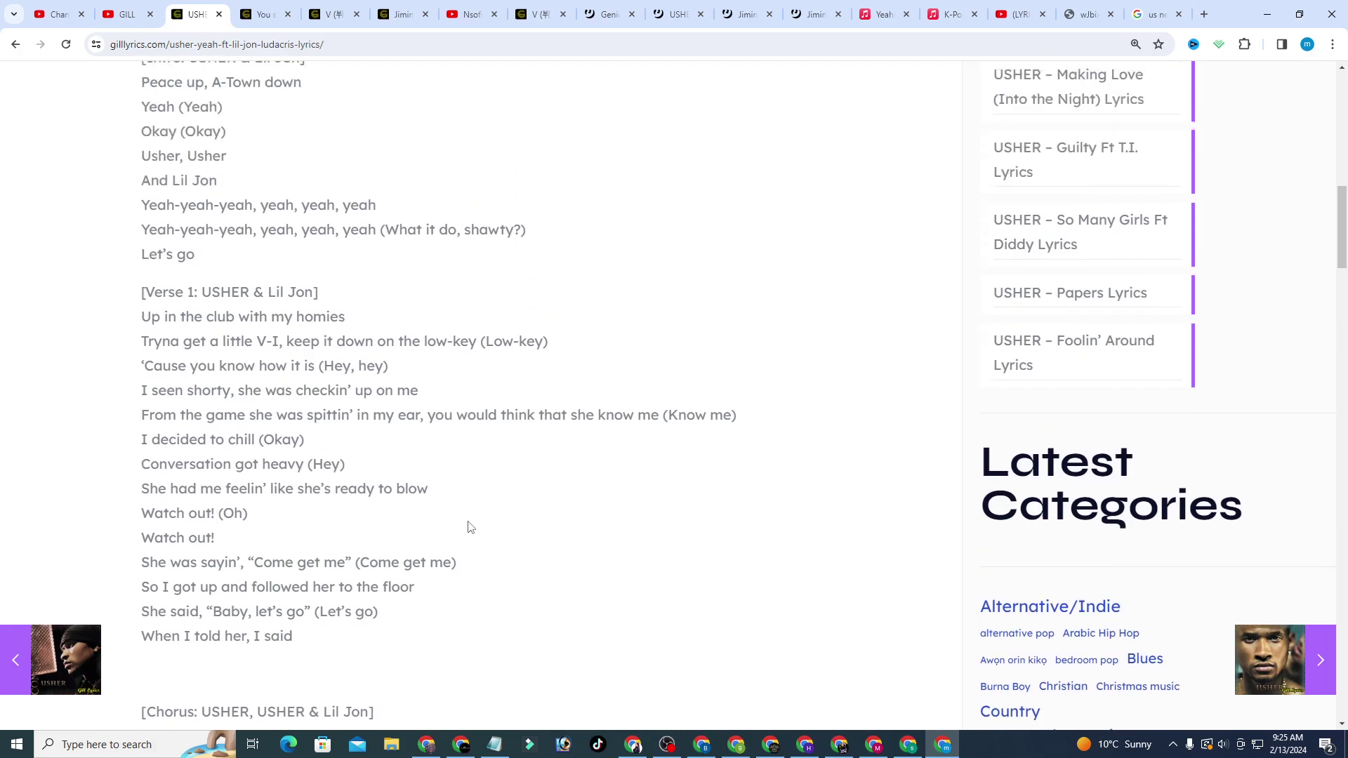
{"action": "scroll", "coordinate": [470, 527], "scroll_direction": "up", "scroll_amount": 1}
{"action": "scroll", "coordinate": [468, 525], "scroll_direction": "up", "scroll_amount": 2}
{"action": "scroll", "coordinate": [468, 524], "scroll_direction": "up", "scroll_amount": 1}
{"action": "scroll", "coordinate": [464, 523], "scroll_direction": "up", "scroll_amount": 2}
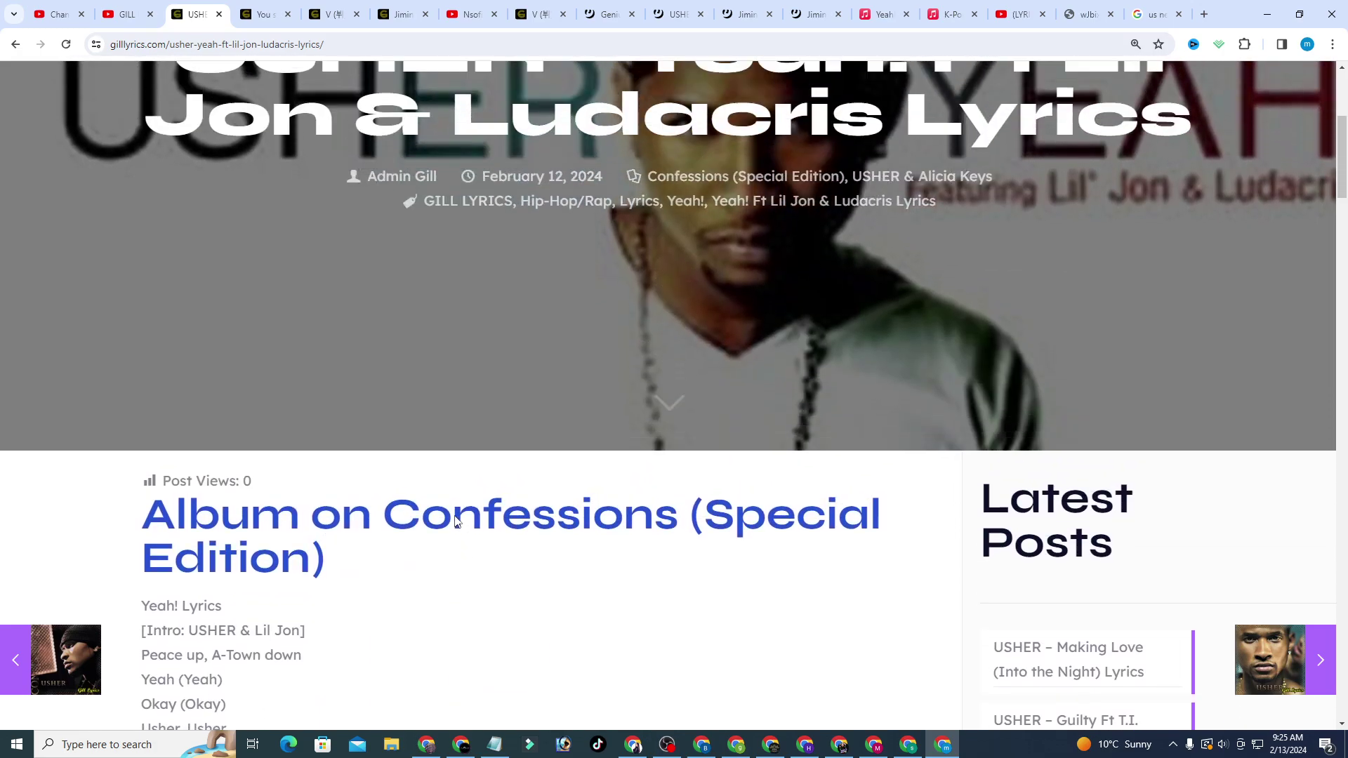
{"action": "scroll", "coordinate": [458, 521], "scroll_direction": "up", "scroll_amount": 1}
{"action": "scroll", "coordinate": [455, 521], "scroll_direction": "up", "scroll_amount": 2}
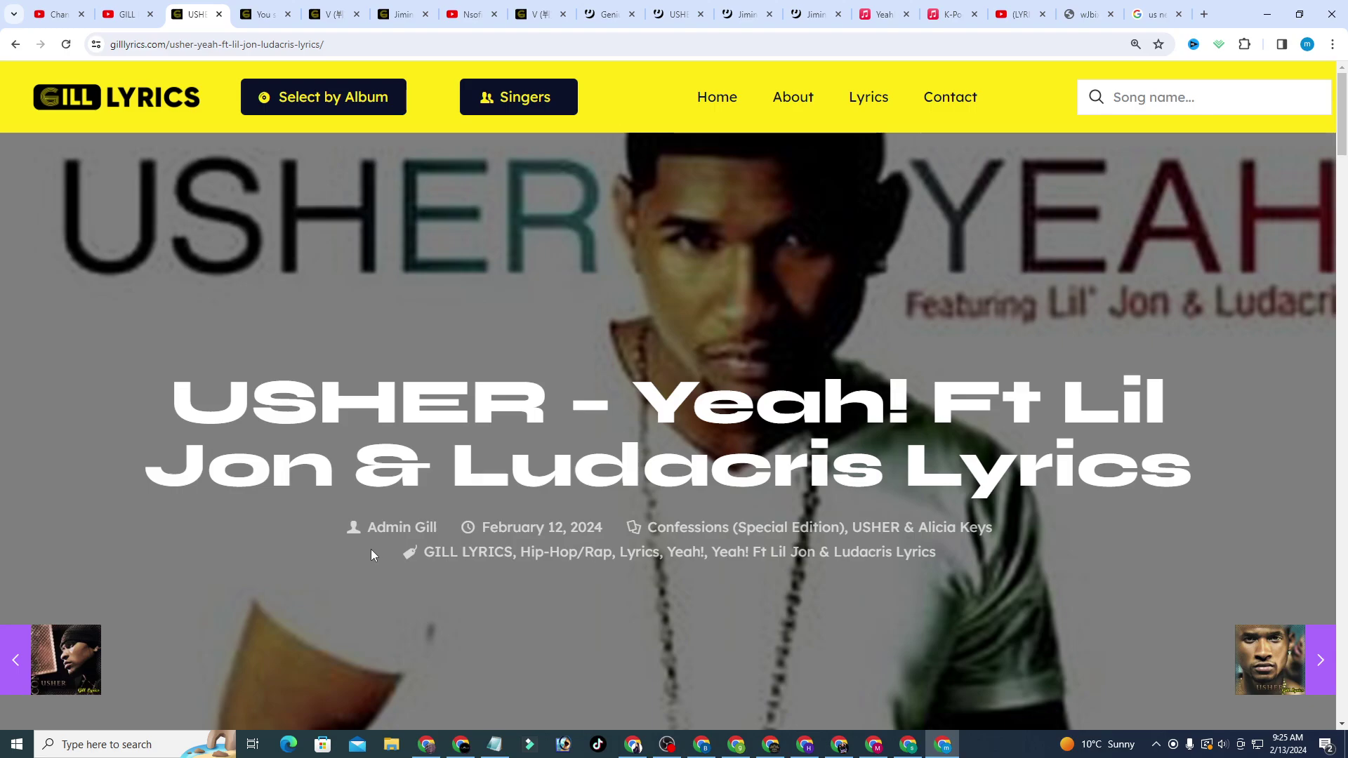
{"action": "scroll", "coordinate": [370, 548], "scroll_direction": "down", "scroll_amount": 1}
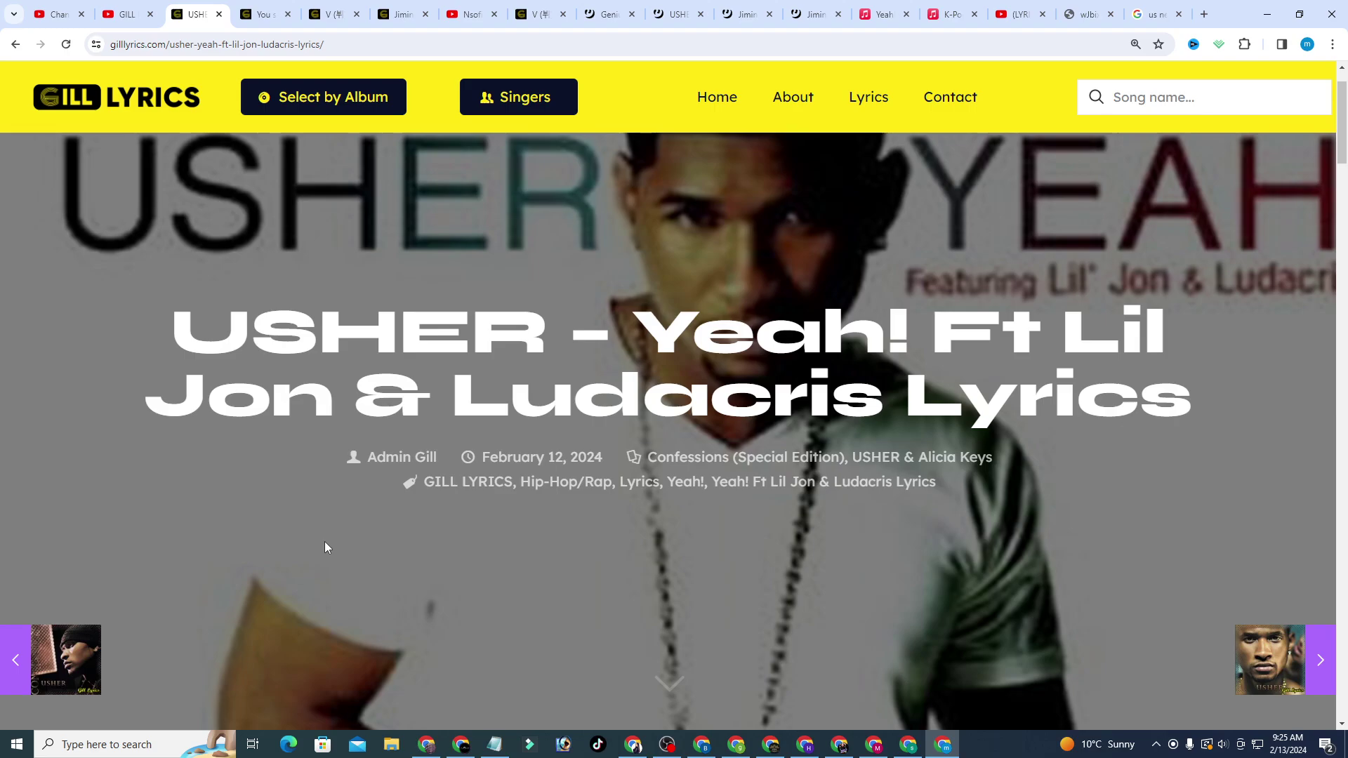
{"action": "scroll", "coordinate": [325, 546], "scroll_direction": "up", "scroll_amount": 1}
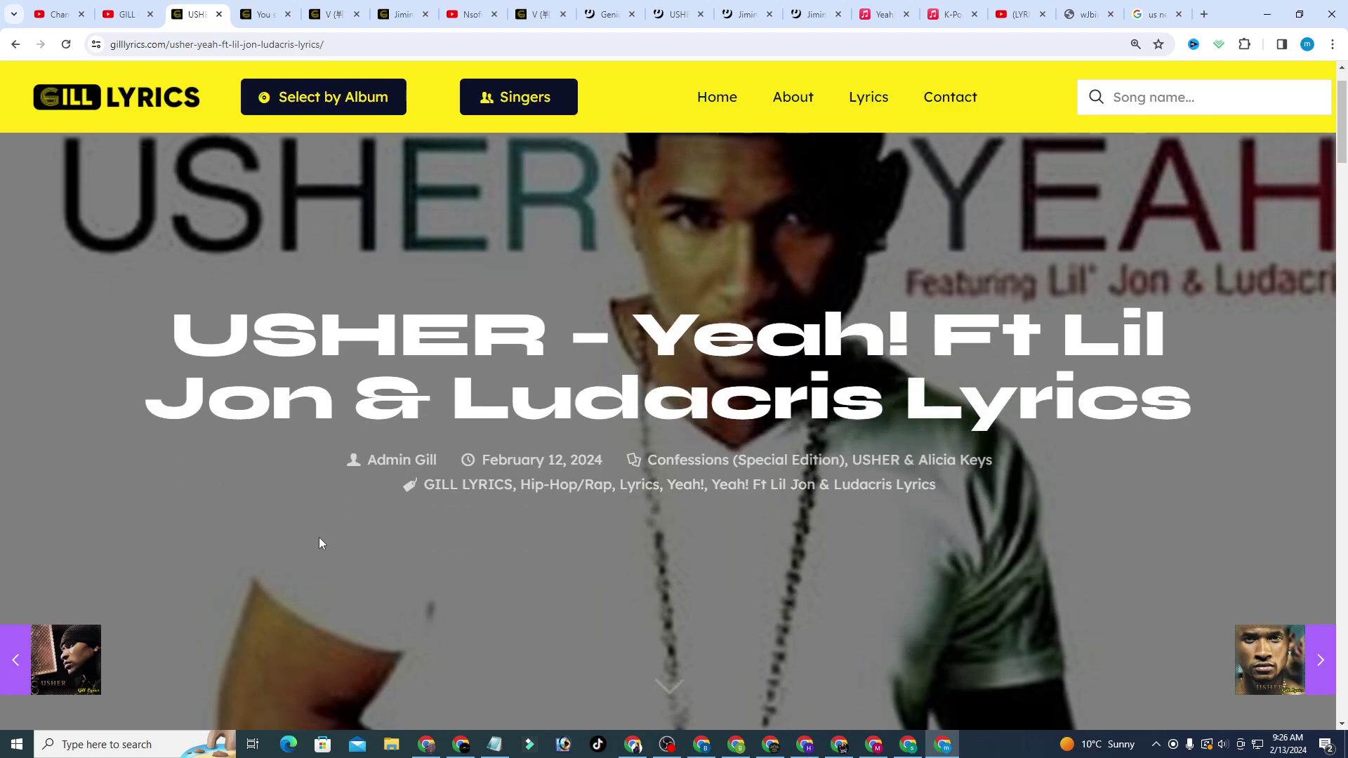
{"action": "scroll", "coordinate": [320, 543], "scroll_direction": "down", "scroll_amount": 3}
{"action": "scroll", "coordinate": [318, 542], "scroll_direction": "down", "scroll_amount": 3}
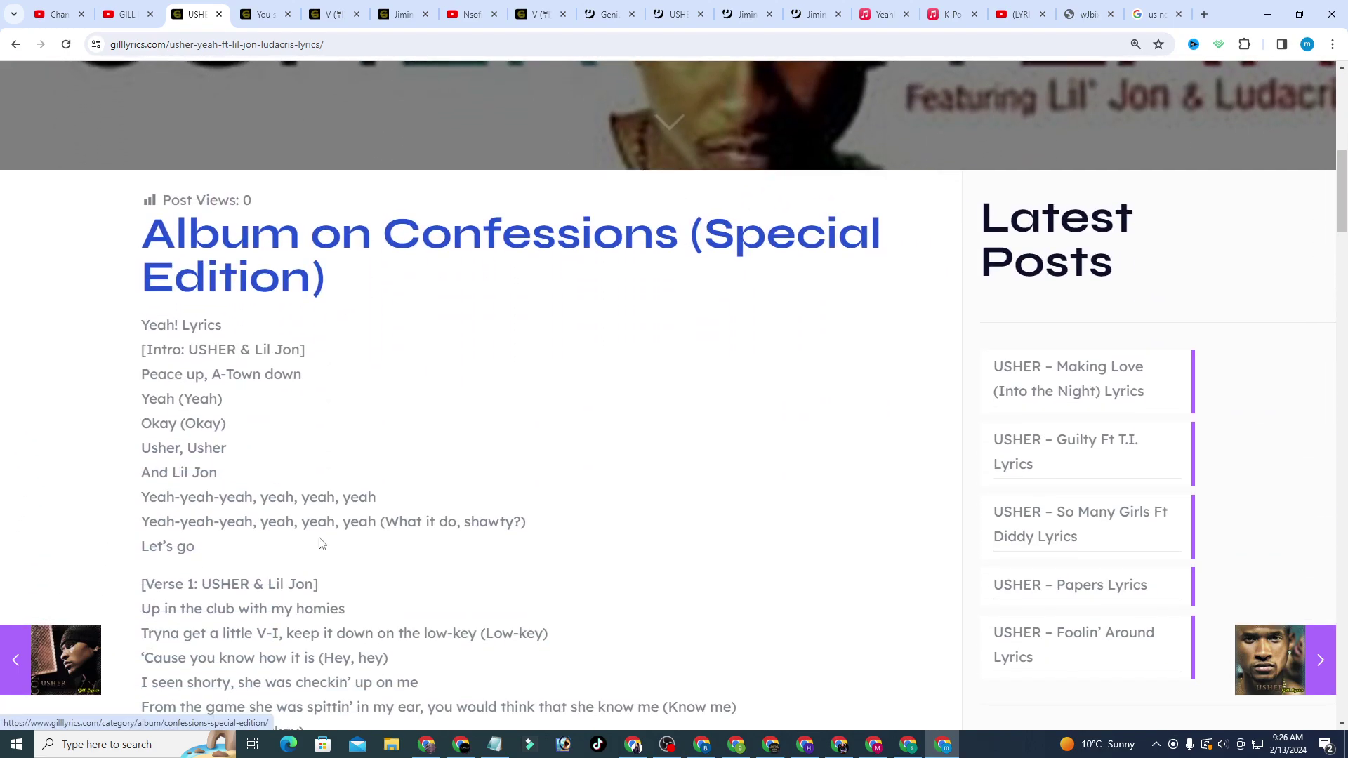
{"action": "scroll", "coordinate": [321, 544], "scroll_direction": "down", "scroll_amount": 2}
{"action": "scroll", "coordinate": [320, 544], "scroll_direction": "down", "scroll_amount": 2}
{"action": "scroll", "coordinate": [321, 544], "scroll_direction": "down", "scroll_amount": 2}
{"action": "scroll", "coordinate": [321, 543], "scroll_direction": "down", "scroll_amount": 1}
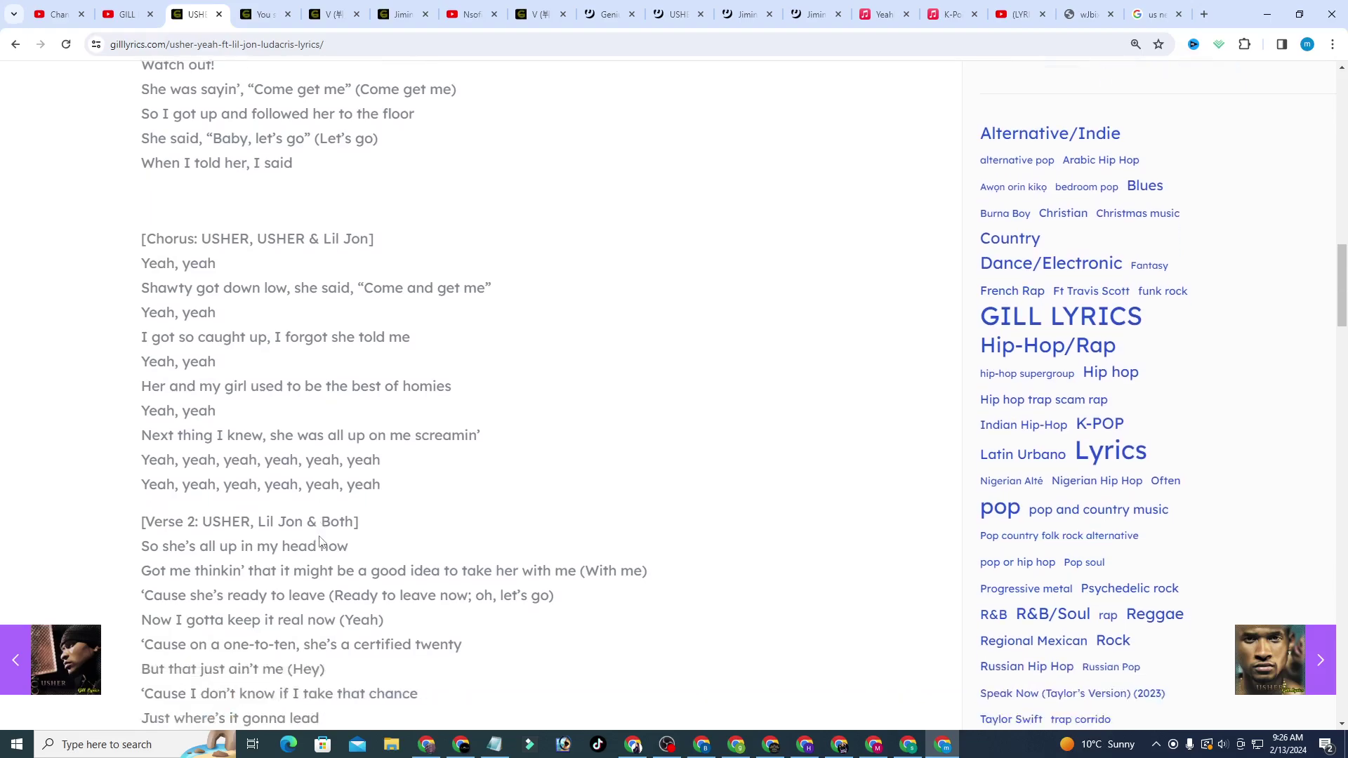
{"action": "scroll", "coordinate": [322, 543], "scroll_direction": "down", "scroll_amount": 3}
{"action": "scroll", "coordinate": [320, 543], "scroll_direction": "down", "scroll_amount": 4}
{"action": "scroll", "coordinate": [306, 553], "scroll_direction": "down", "scroll_amount": 2}
{"action": "scroll", "coordinate": [307, 553], "scroll_direction": "down", "scroll_amount": 2}
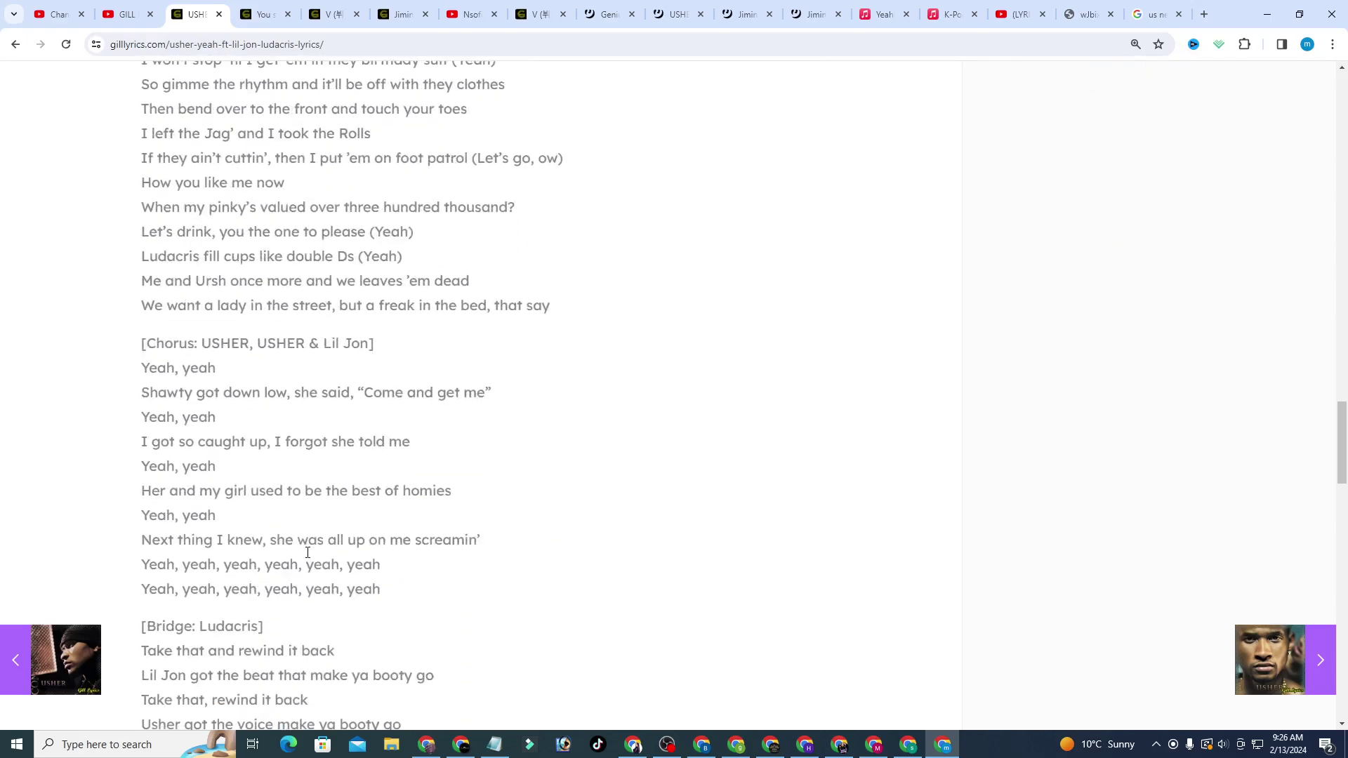
{"action": "scroll", "coordinate": [307, 552], "scroll_direction": "down", "scroll_amount": 4}
{"action": "scroll", "coordinate": [306, 552], "scroll_direction": "down", "scroll_amount": 2}
{"action": "scroll", "coordinate": [306, 550], "scroll_direction": "up", "scroll_amount": 4}
{"action": "scroll", "coordinate": [306, 549], "scroll_direction": "up", "scroll_amount": 5}
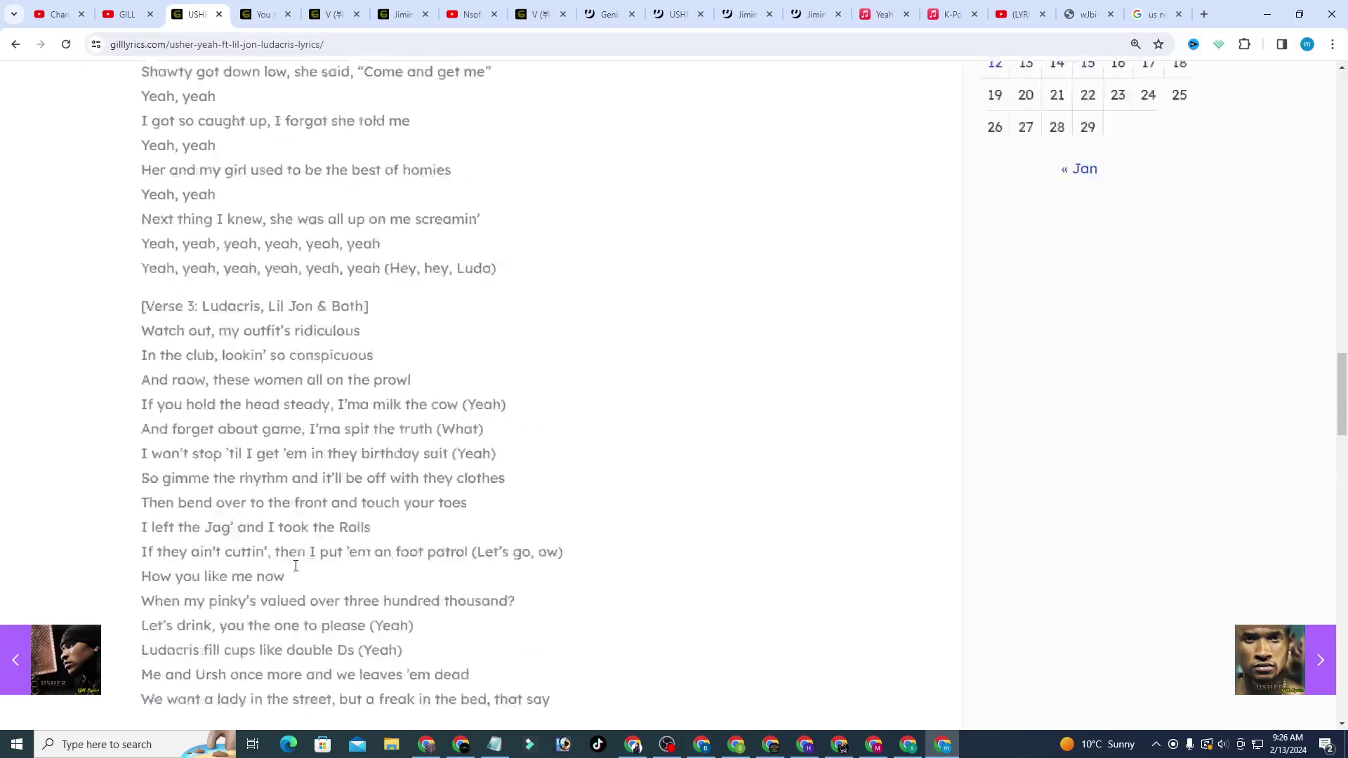
{"action": "scroll", "coordinate": [306, 550], "scroll_direction": "up", "scroll_amount": 6}
{"action": "scroll", "coordinate": [306, 549], "scroll_direction": "up", "scroll_amount": 5}
{"action": "scroll", "coordinate": [294, 576], "scroll_direction": "up", "scroll_amount": 5}
{"action": "scroll", "coordinate": [295, 575], "scroll_direction": "up", "scroll_amount": 3}
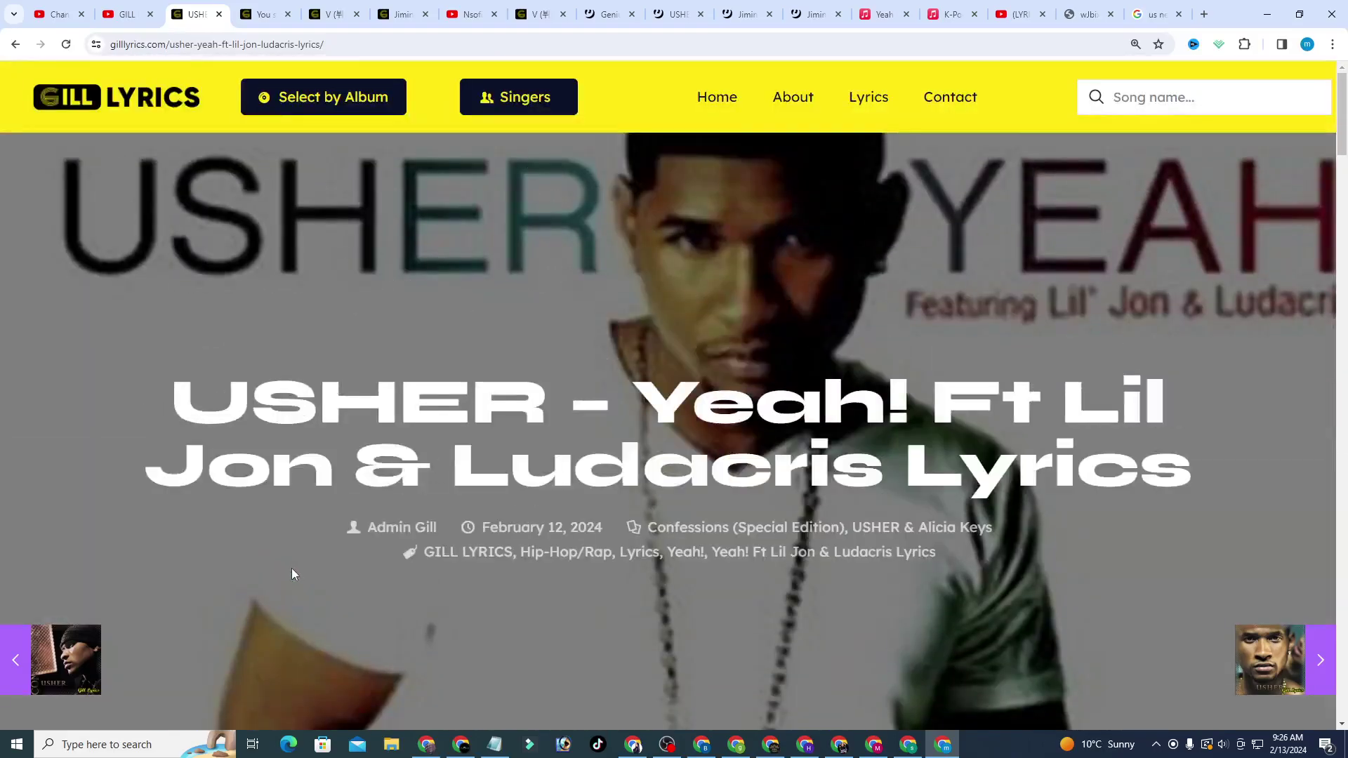